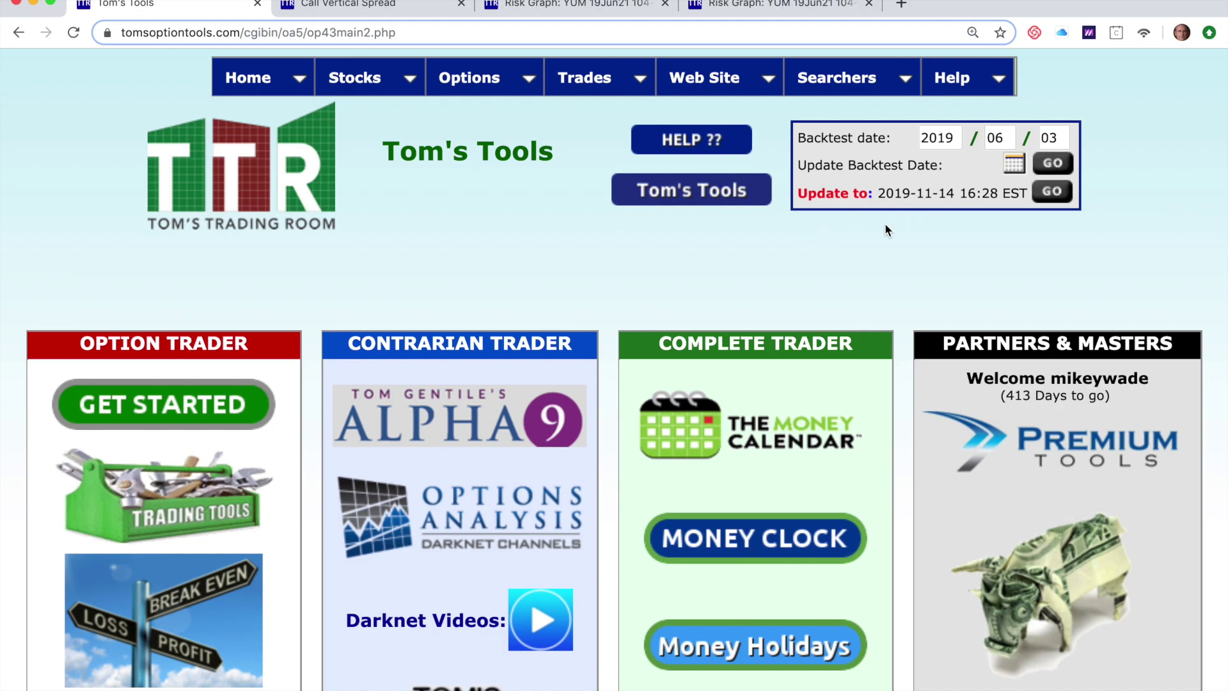
- Open the Call Vertical Spreads searcher via Searchers > Single - Strategy > Vertical Spreads
mouse_move(874, 83)
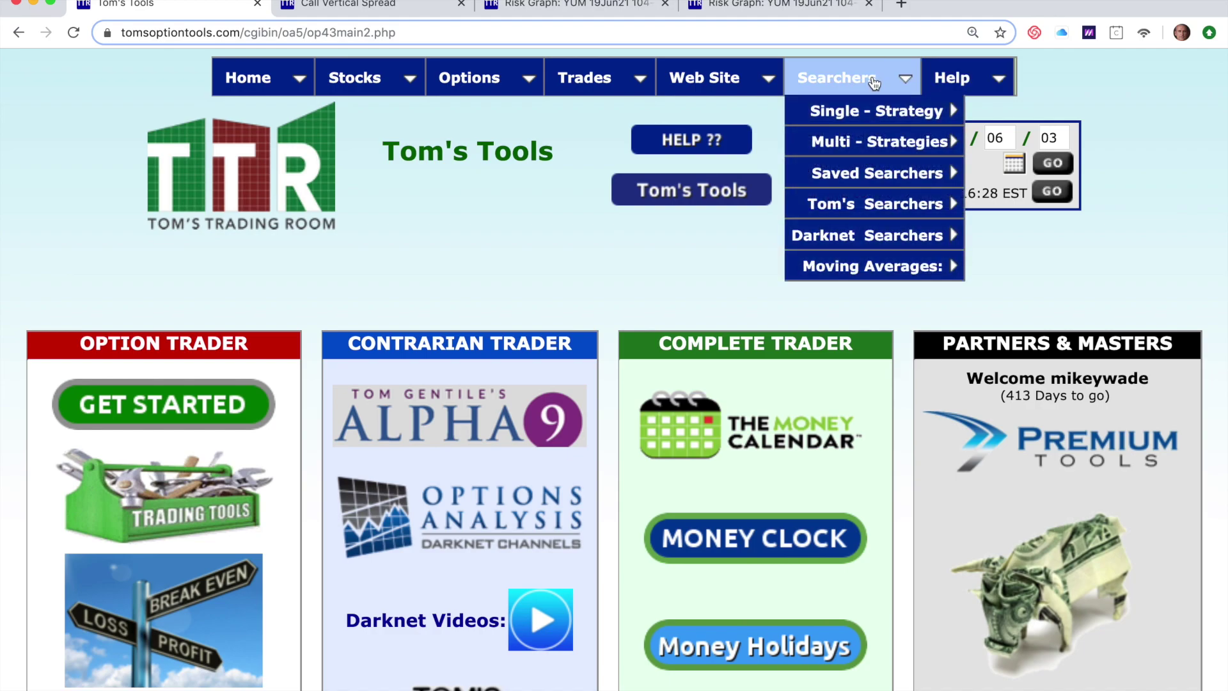
mouse_move(927, 110)
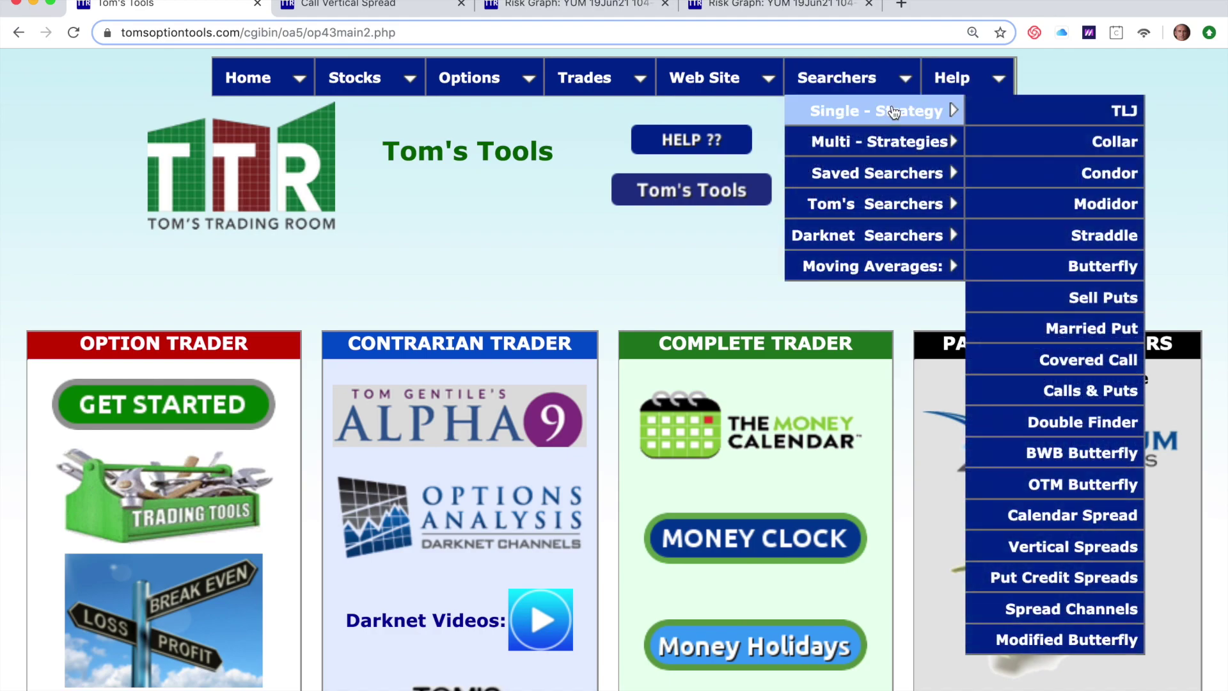
click(1072, 547)
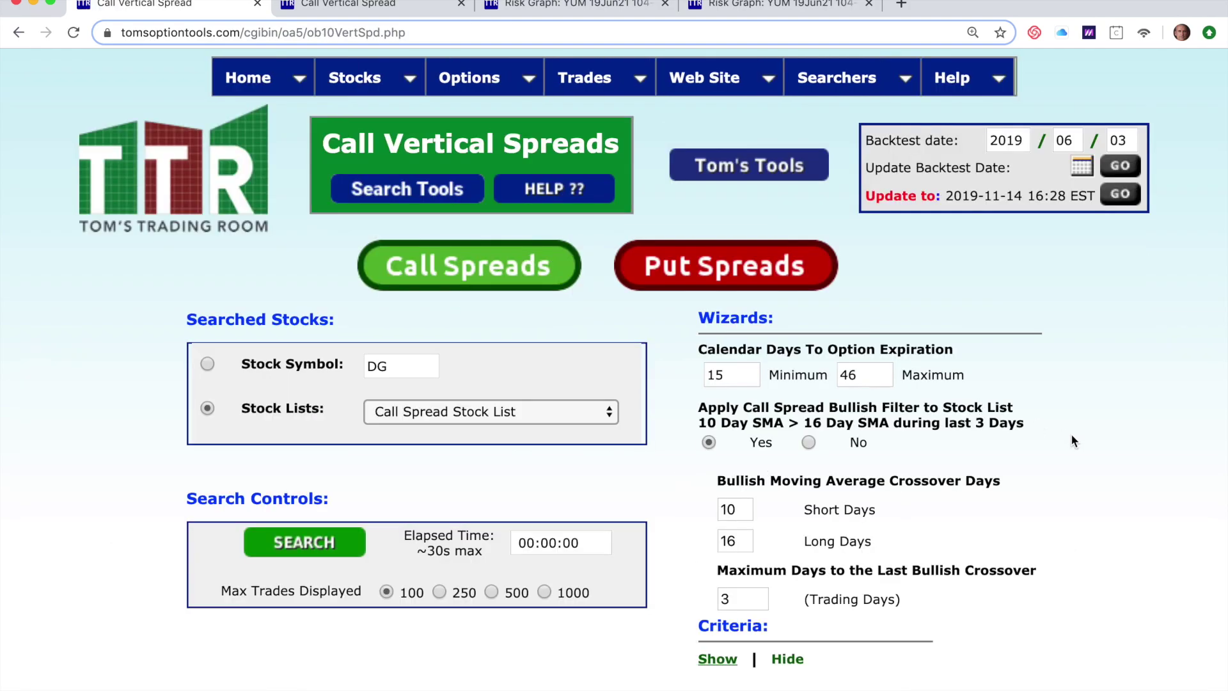
scroll(1071, 432, down, 3)
scroll(1042, 295, up, 3)
- Run the search, review the top 30 trades from 13 stocks, and preview YUM's chart
click(291, 544)
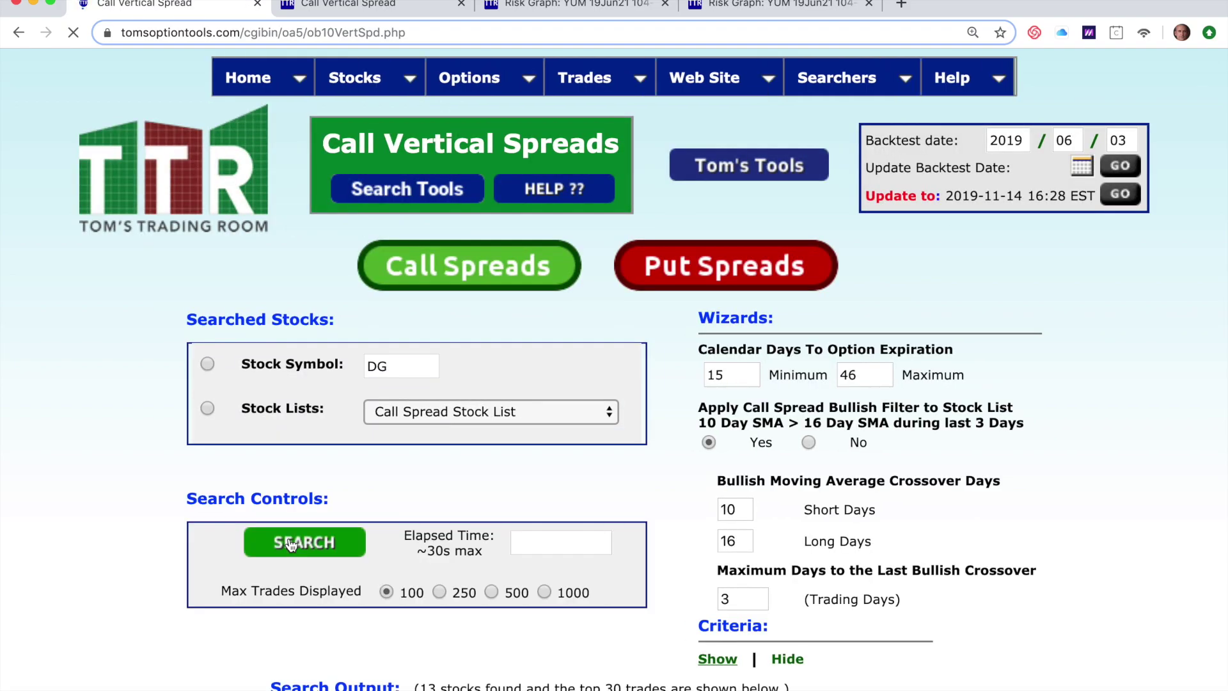
scroll(291, 544, down, 10)
scroll(291, 544, down, 2)
scroll(291, 544, up, 10)
scroll(291, 543, down, 15)
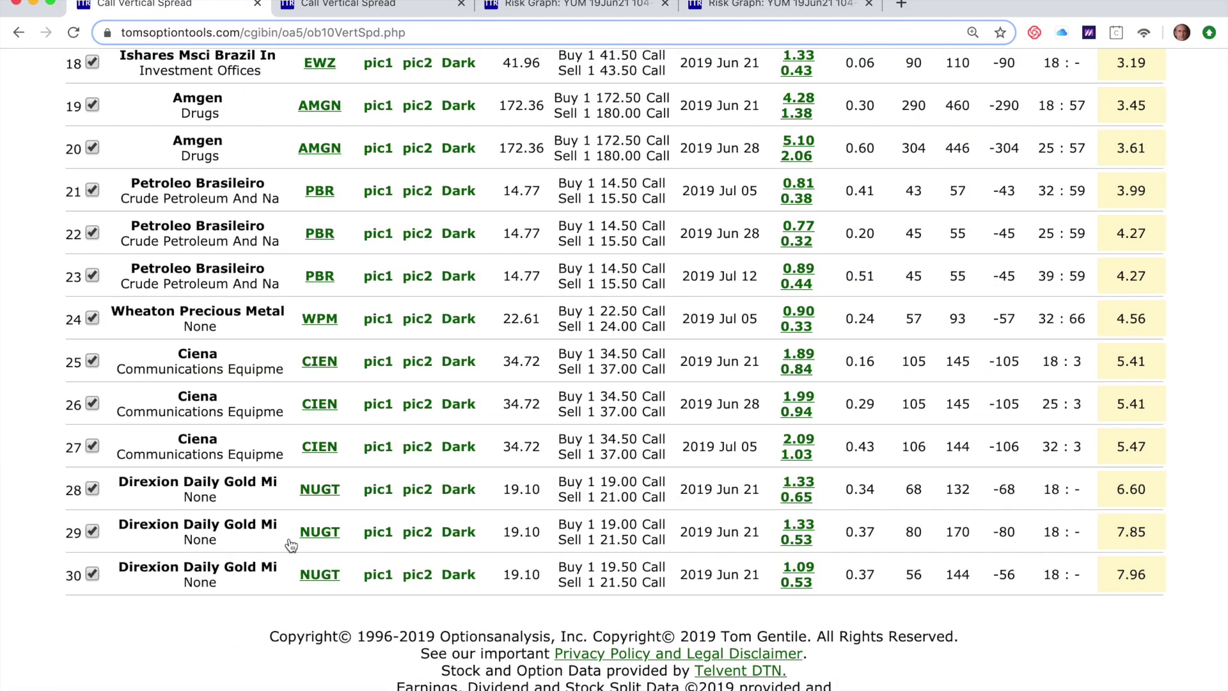
scroll(291, 543, up, 15)
scroll(291, 544, down, 5)
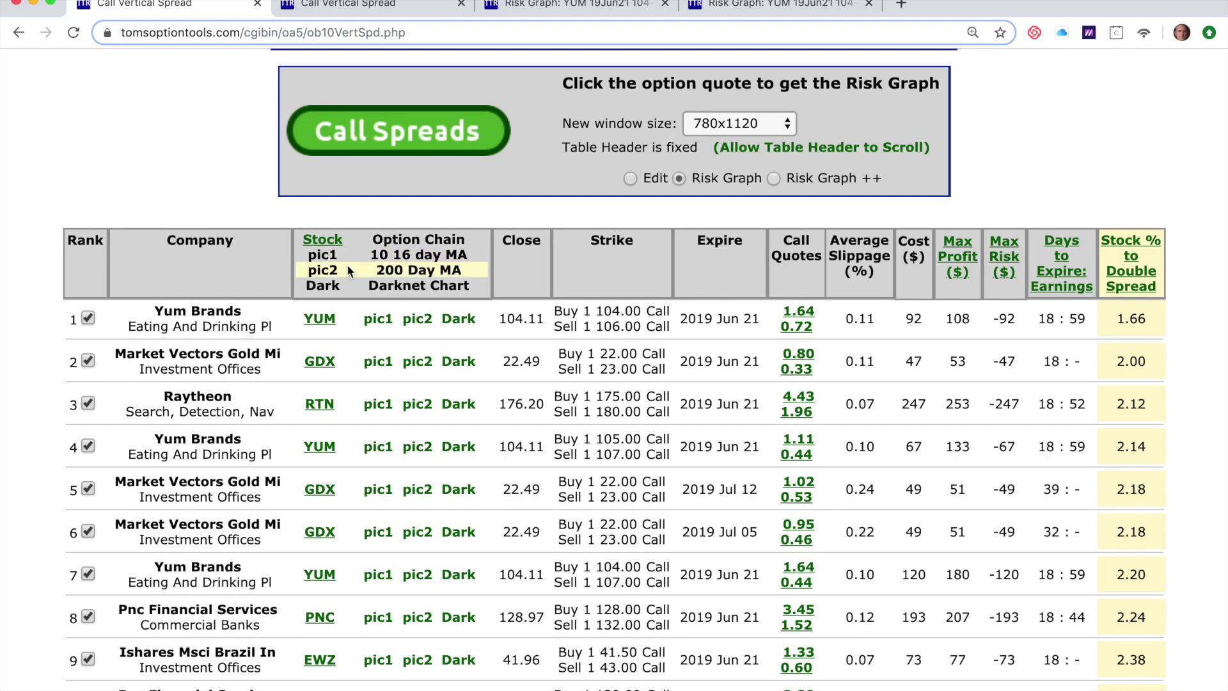
click(375, 323)
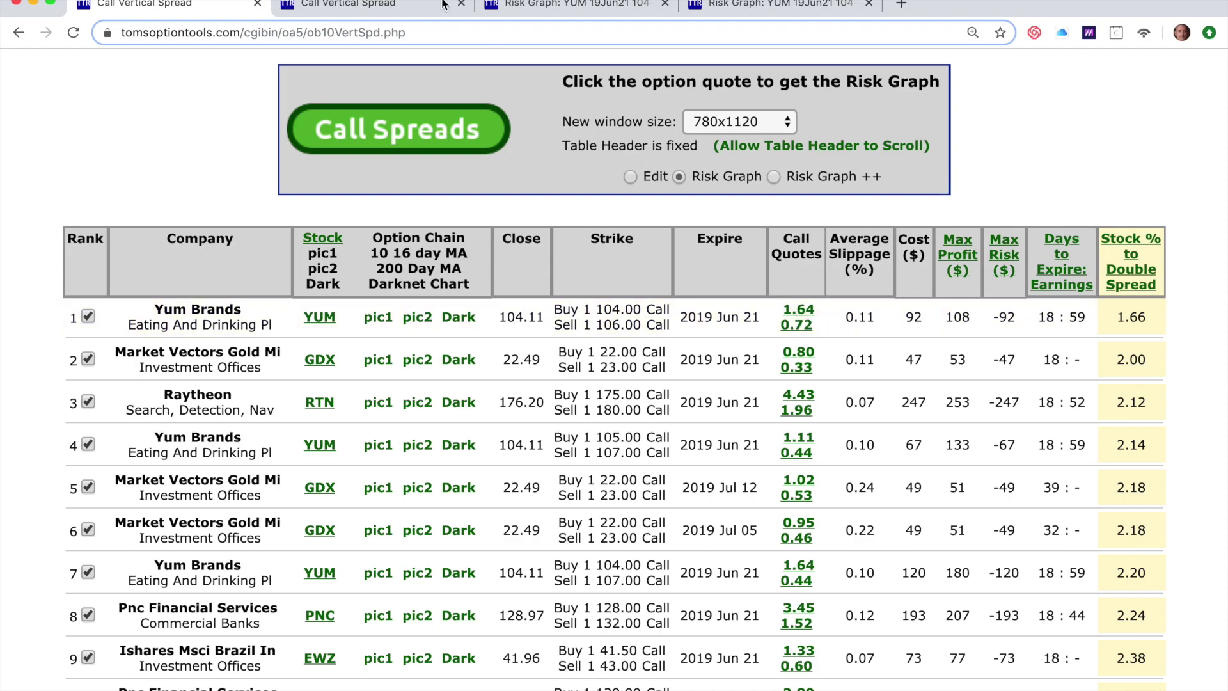
- Close the duplicate call spread tab and bring up the YUM 19Jun21 104-106 risk graph
middle_click(415, 6)
click(415, 7)
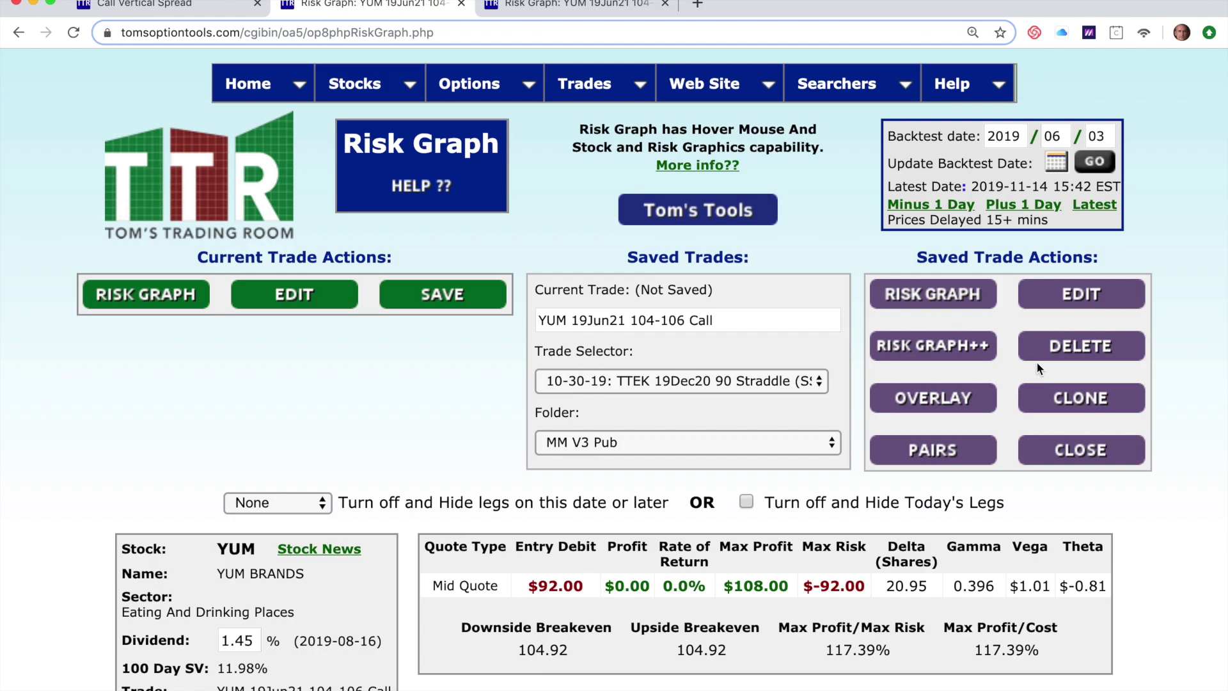
scroll(1223, 503, down, 5)
scroll(1223, 504, down, 2)
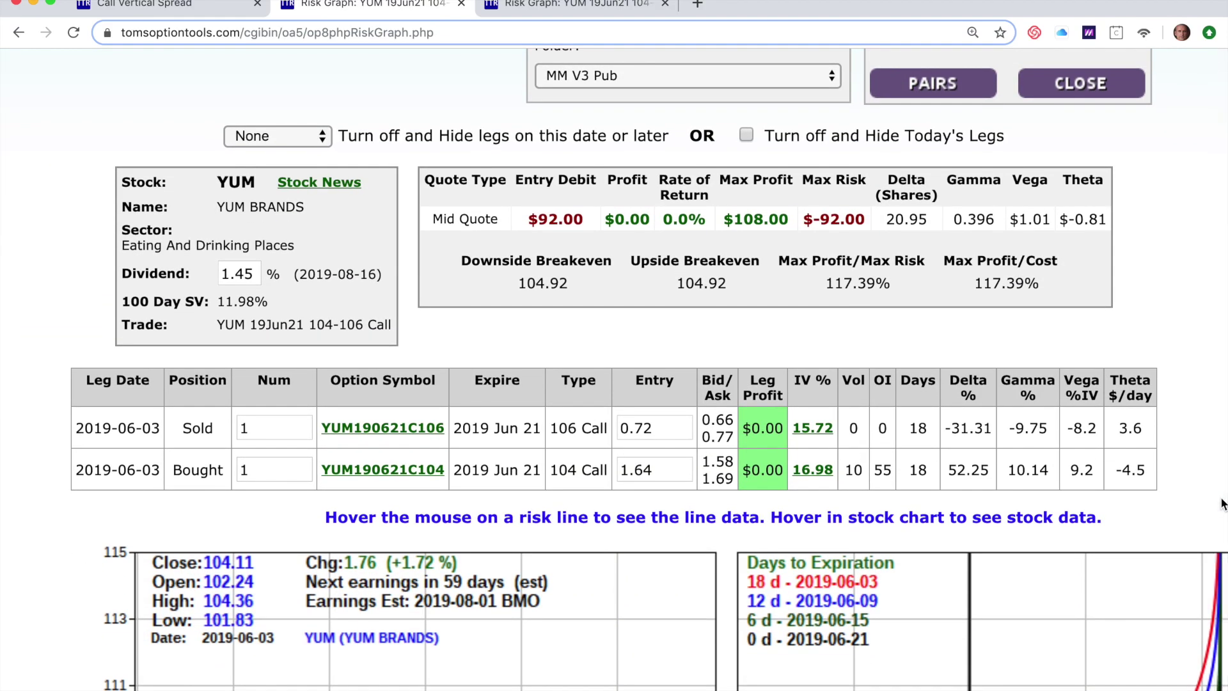
scroll(1151, 320, up, 10)
scroll(1221, 417, down, 6)
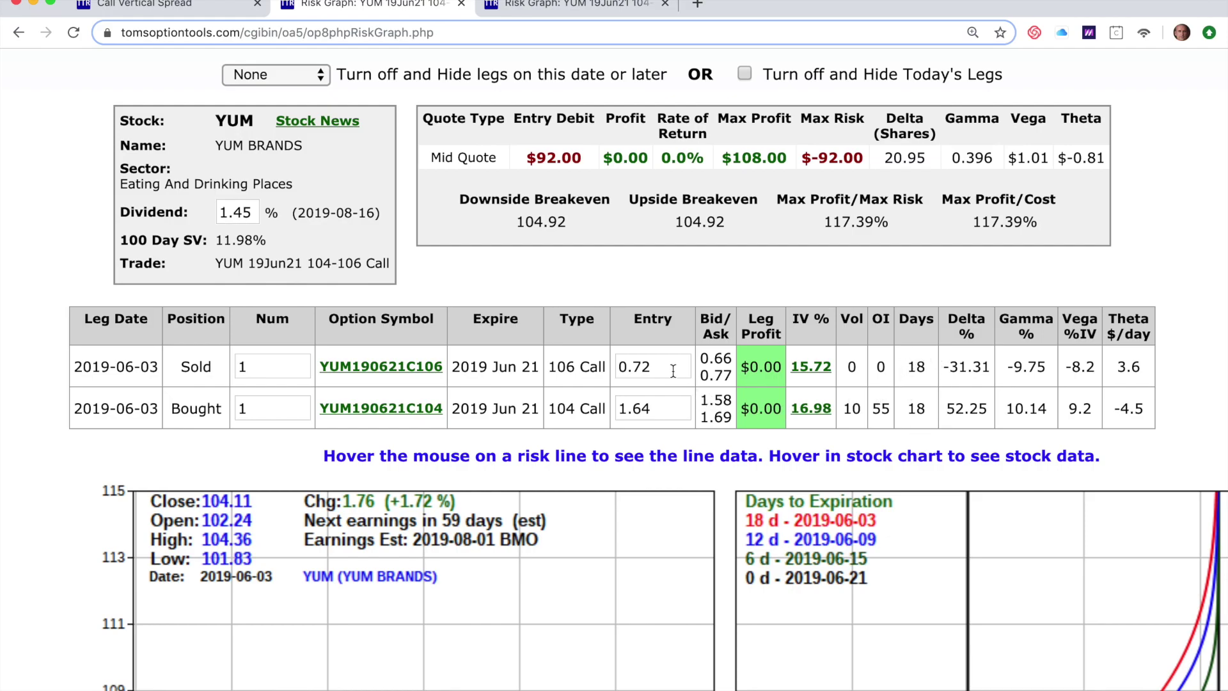
- Review the risk graph's 104.92 breakeven and 117.39% max profit/max risk
scroll(672, 371, down, 5)
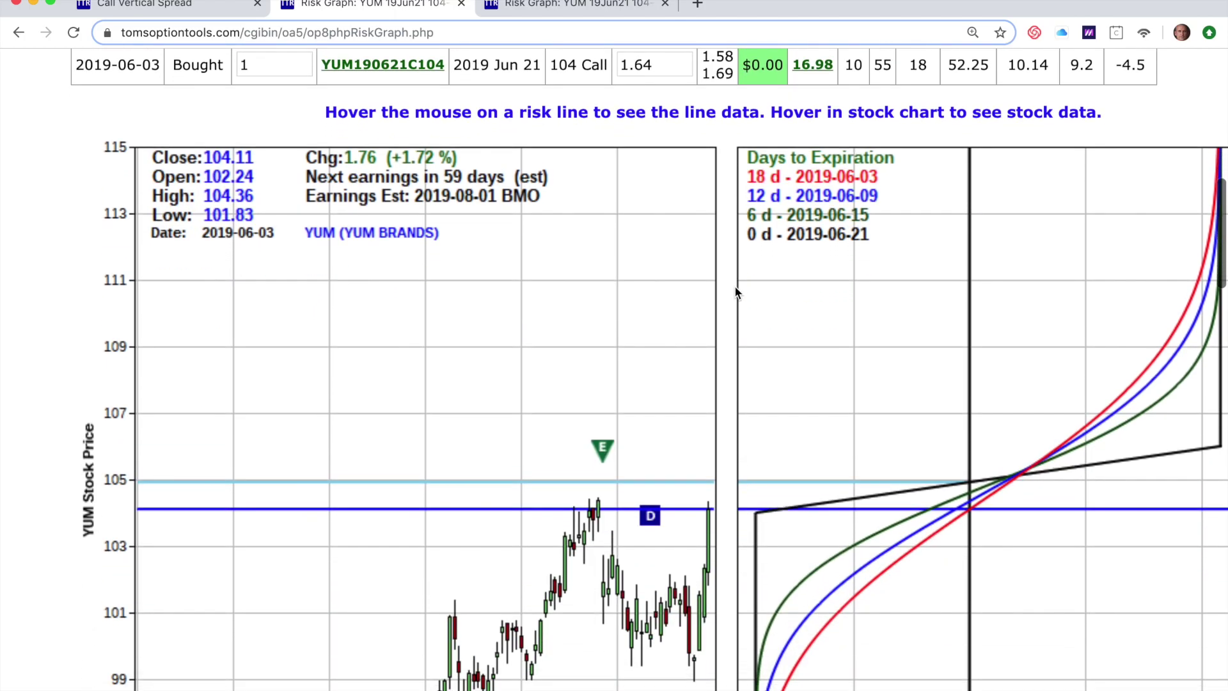
scroll(735, 292, right, 2)
scroll(691, 348, down, 3)
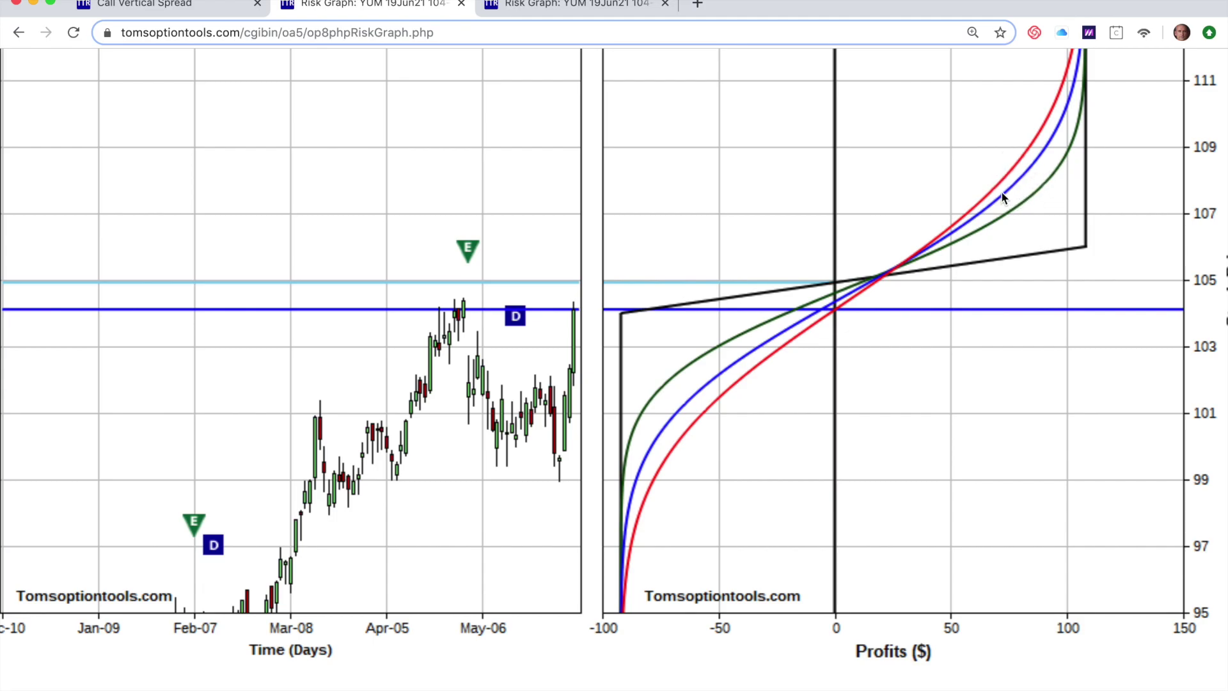
mouse_move(977, 219)
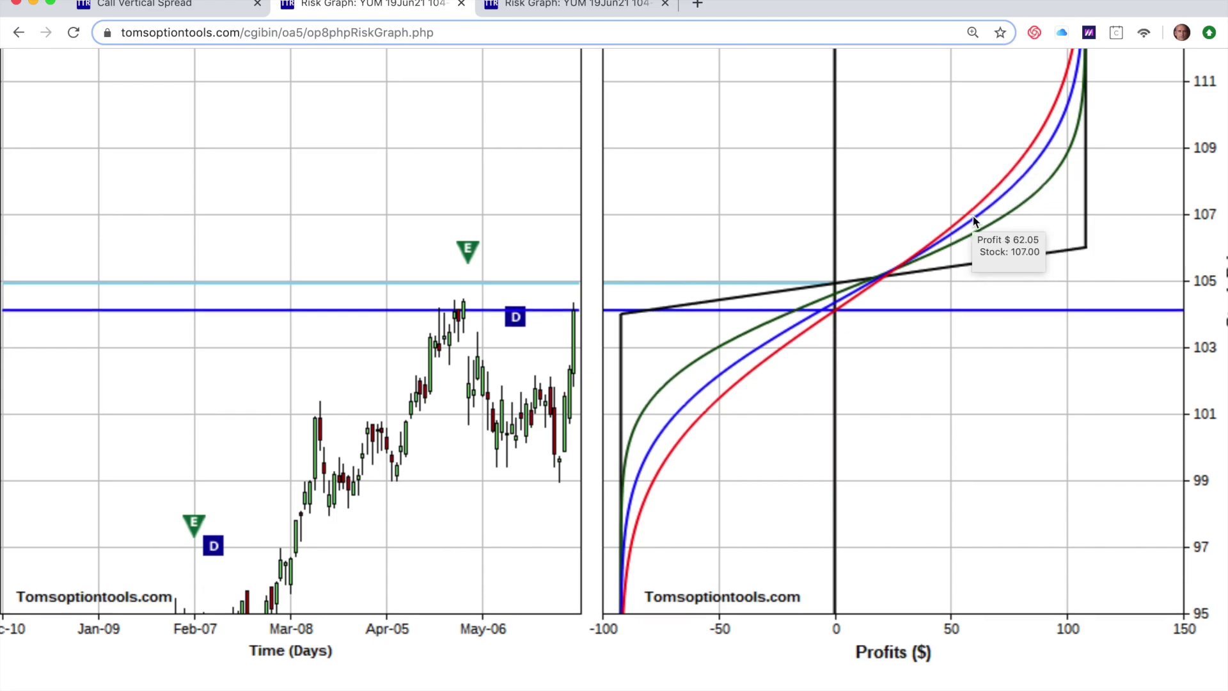
scroll(973, 220, up, 5)
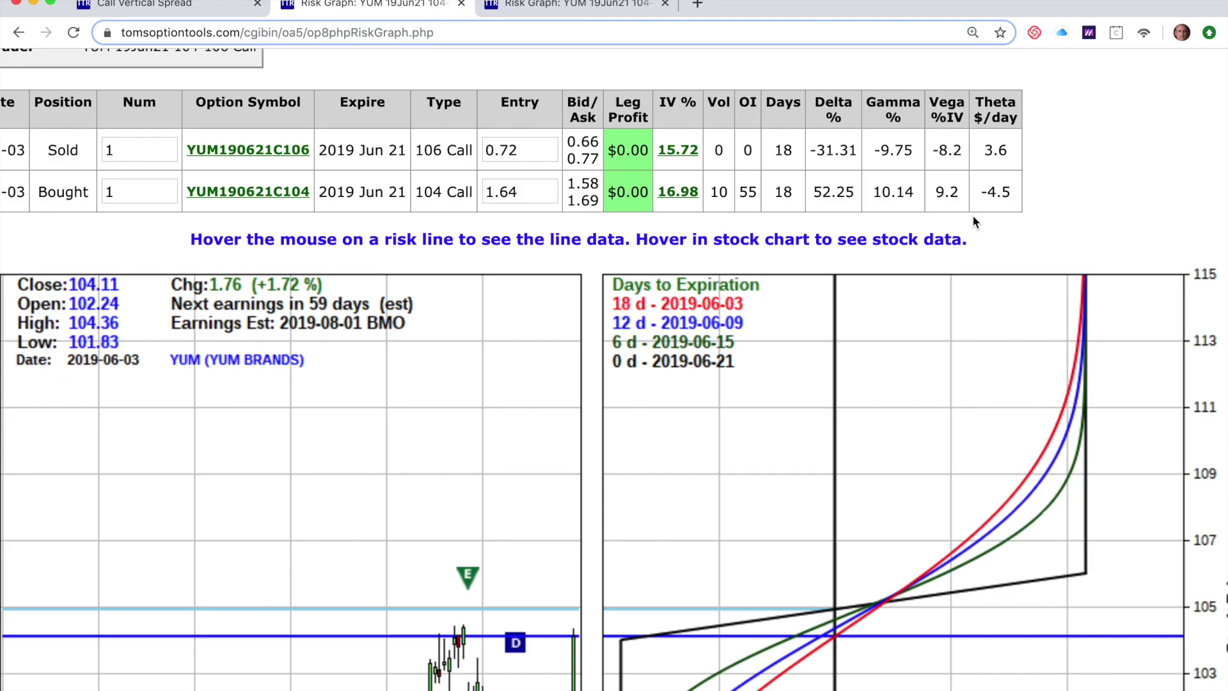
scroll(941, 355, left, 2)
scroll(942, 355, up, 15)
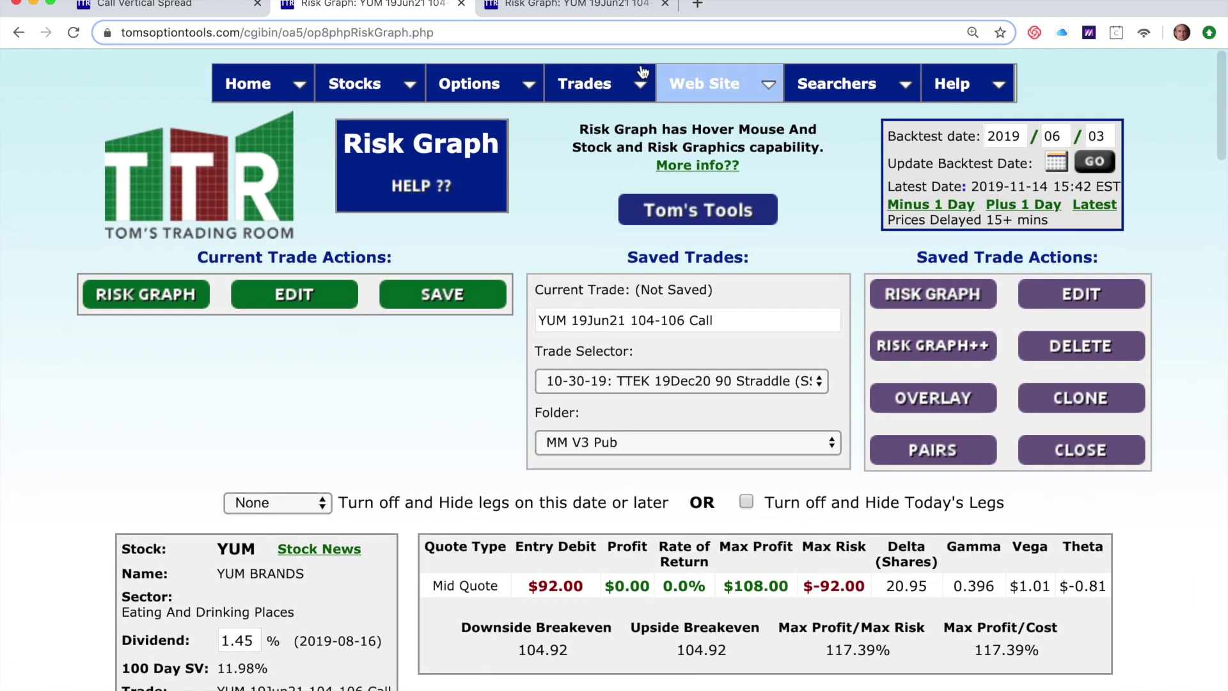
- Review the YUM risk graph backtested to 2019/06/14, including its legs and $98 profit curve
click(611, 10)
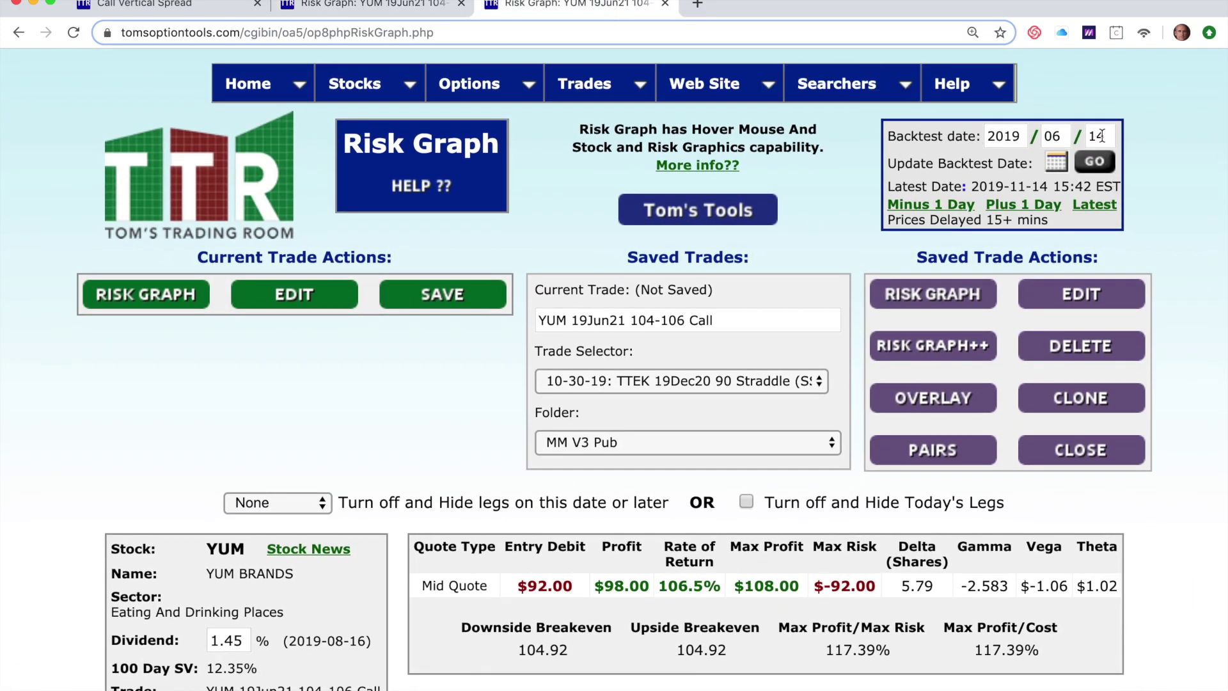
scroll(1157, 325, down, 8)
scroll(1156, 326, up, 1)
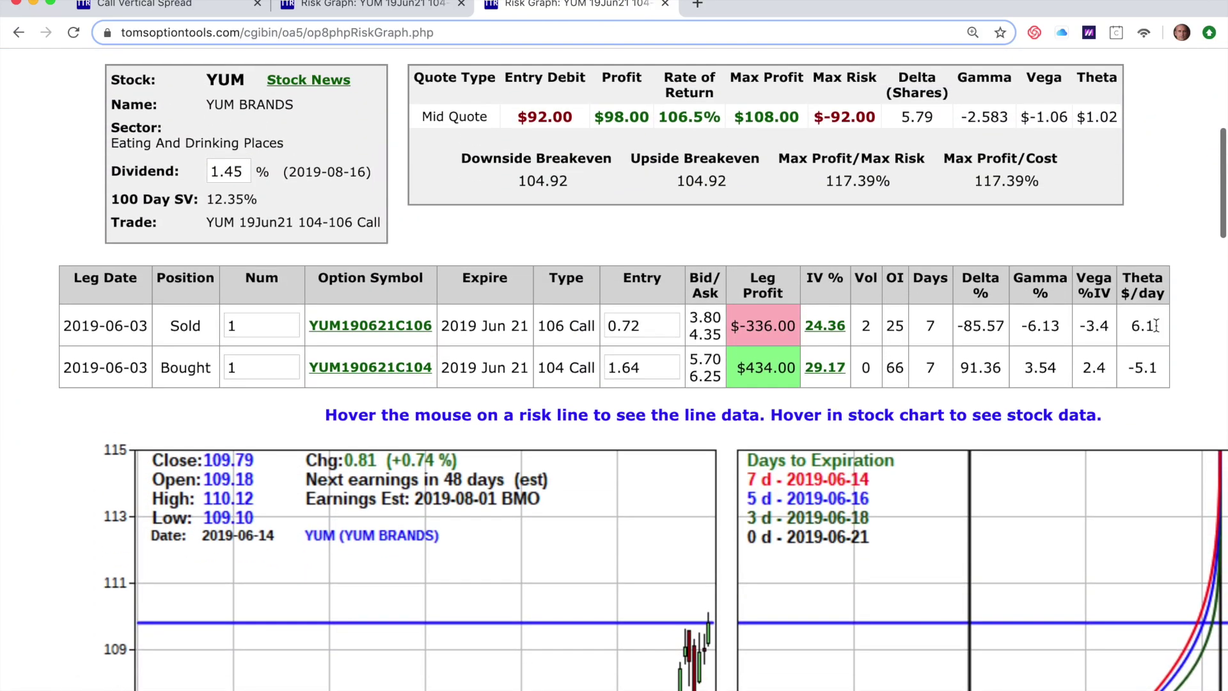
scroll(1157, 327, down, 4)
scroll(937, 436, right, 3)
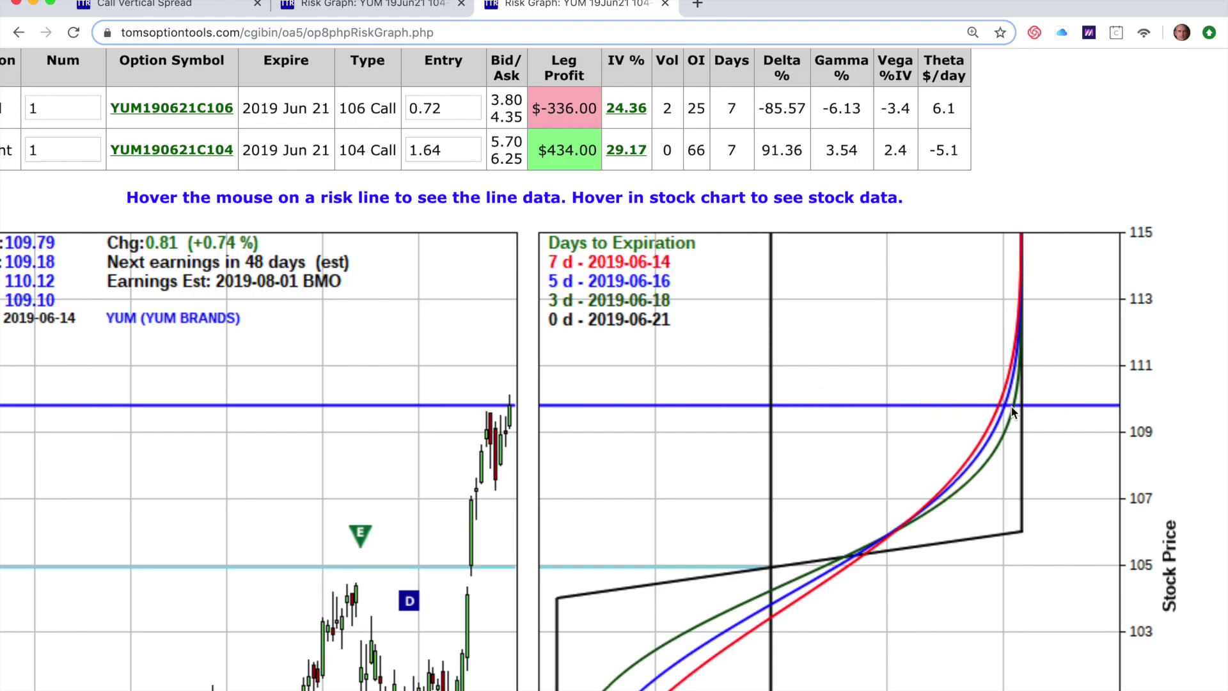
mouse_move(1000, 409)
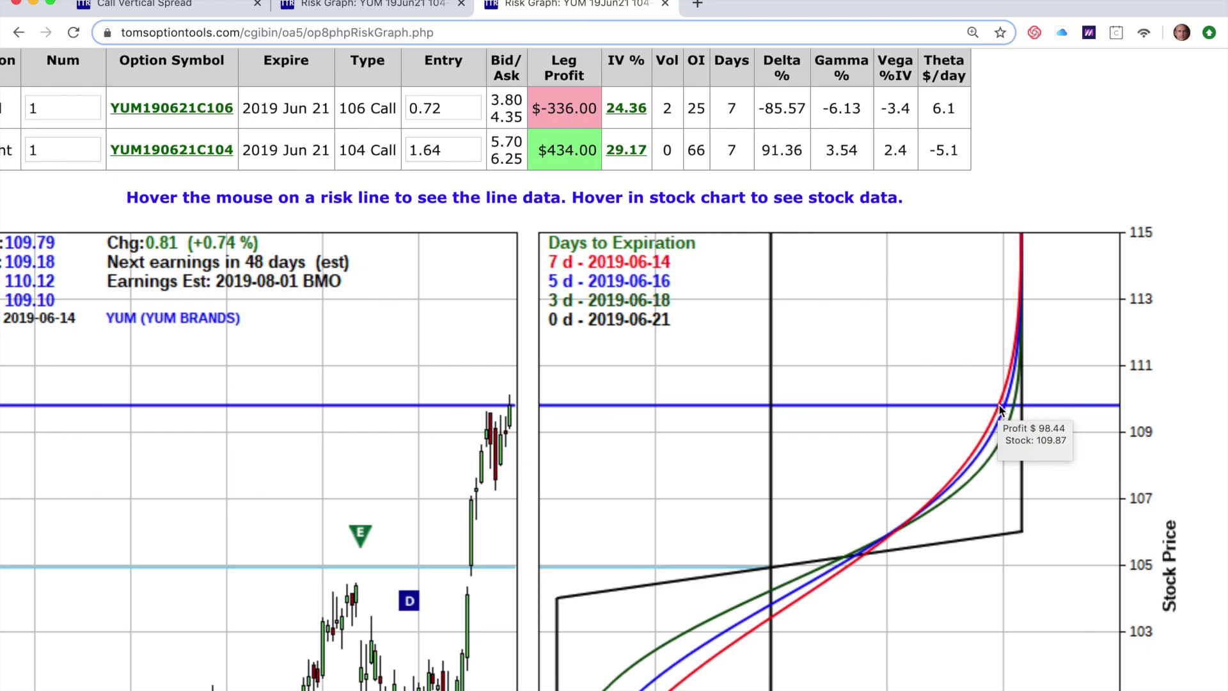
scroll(1001, 409, up, 4)
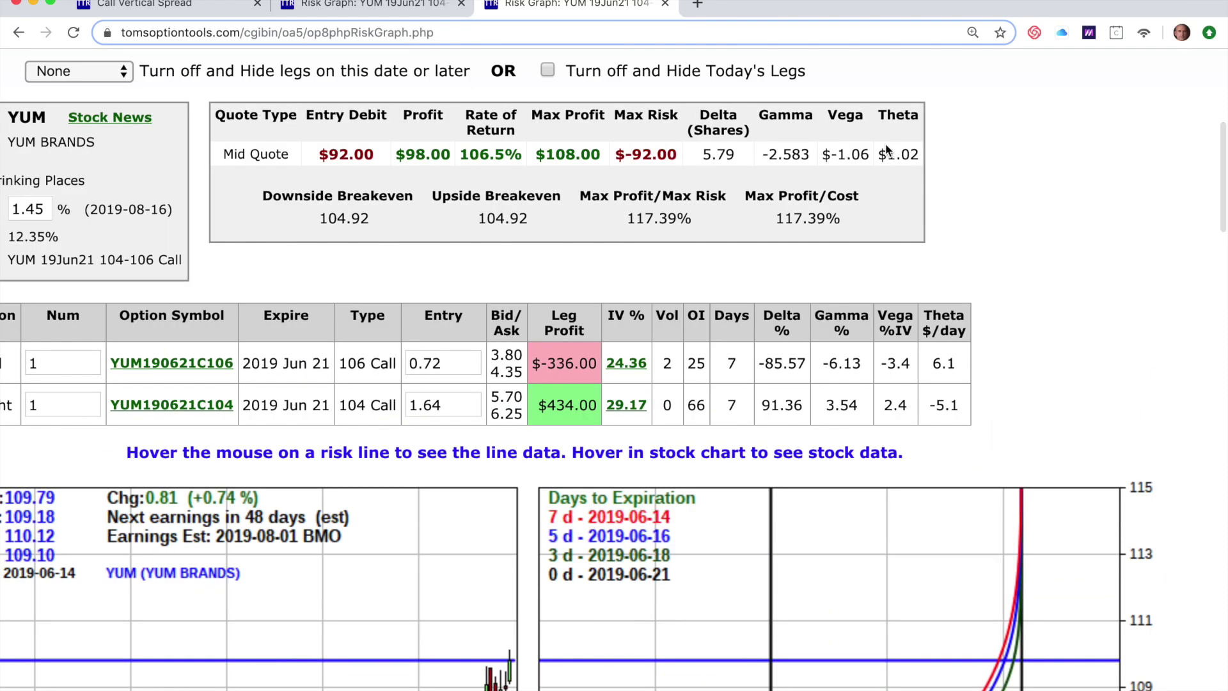
scroll(893, 168, down, 5)
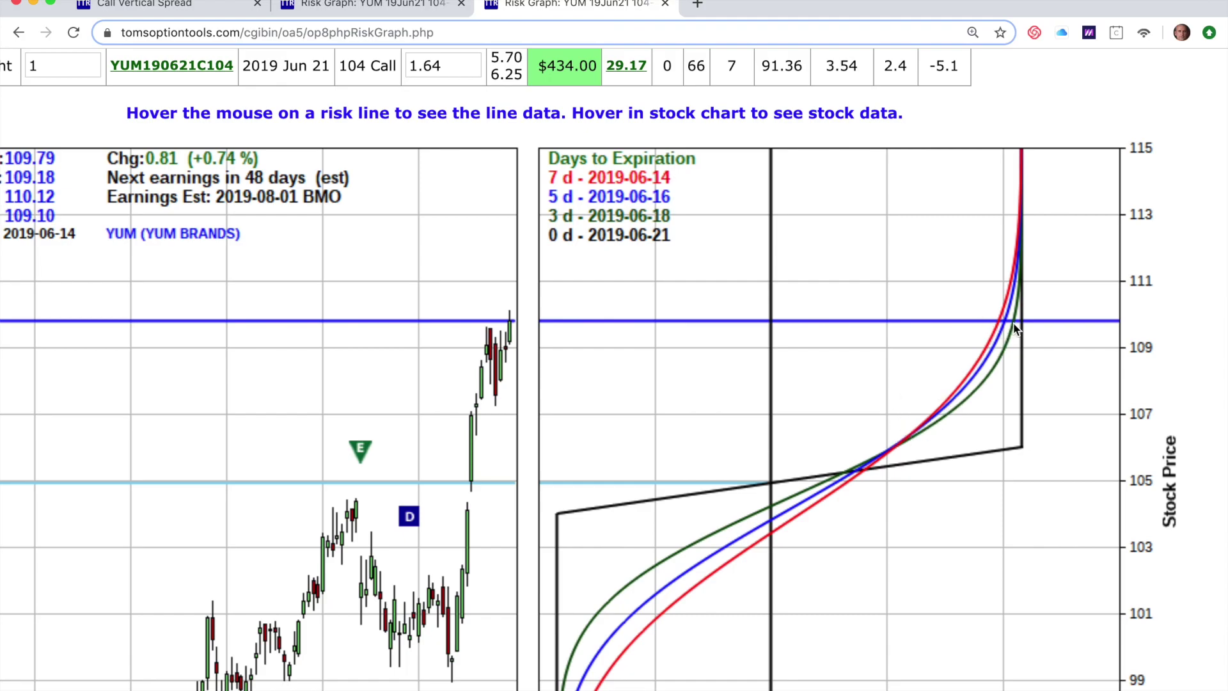
scroll(1028, 317, up, 4)
scroll(1027, 319, up, 9)
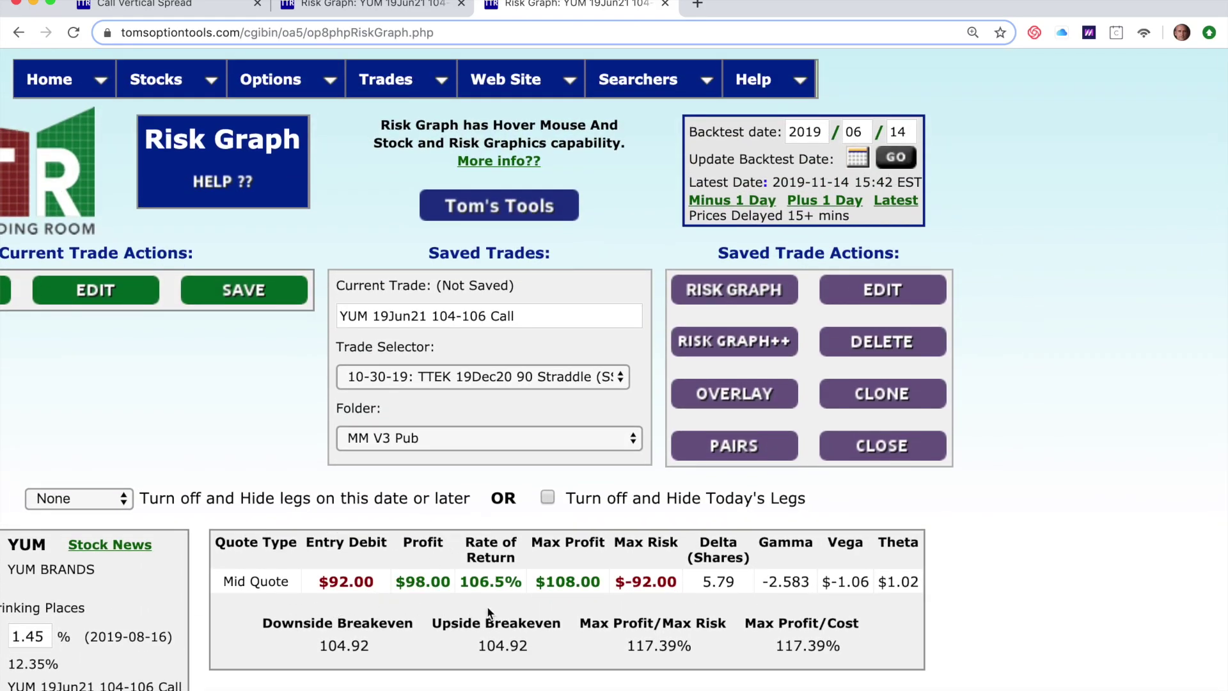
scroll(489, 613, left, 3)
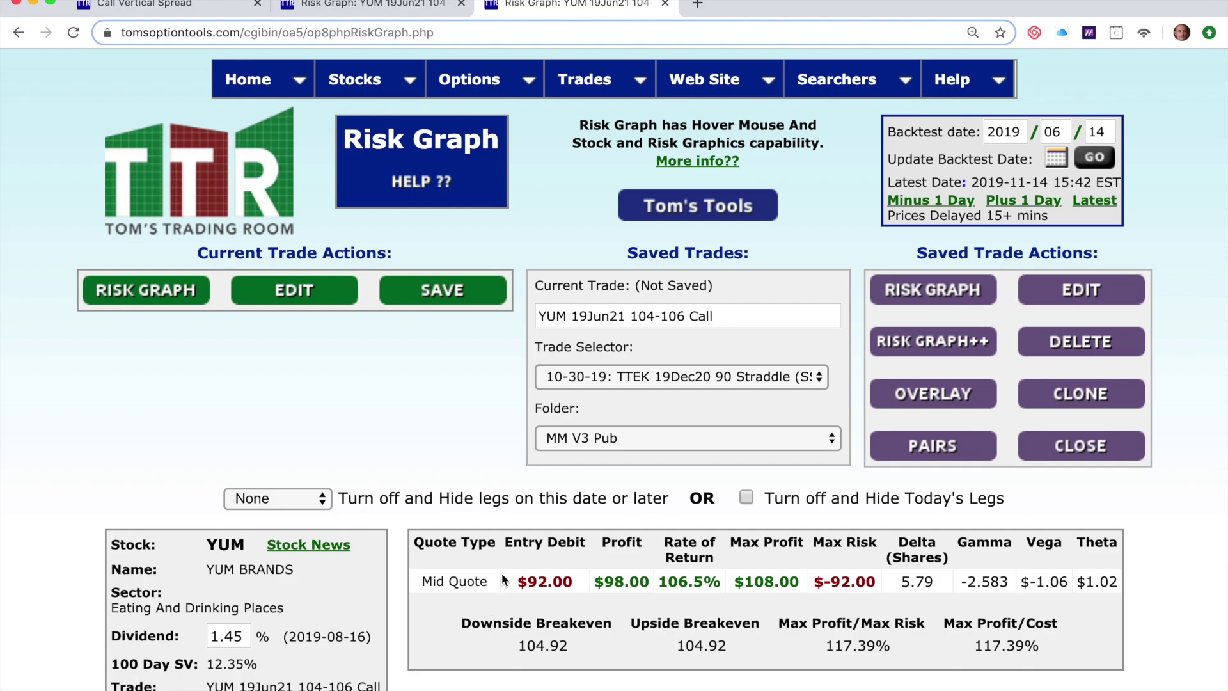
scroll(502, 573, down, 3)
- Set Apply Call Spread Bullish Filter to No, keeping the search on Stock Lists
scroll(501, 573, up, 4)
key(super+1)
scroll(404, 279, up, 2)
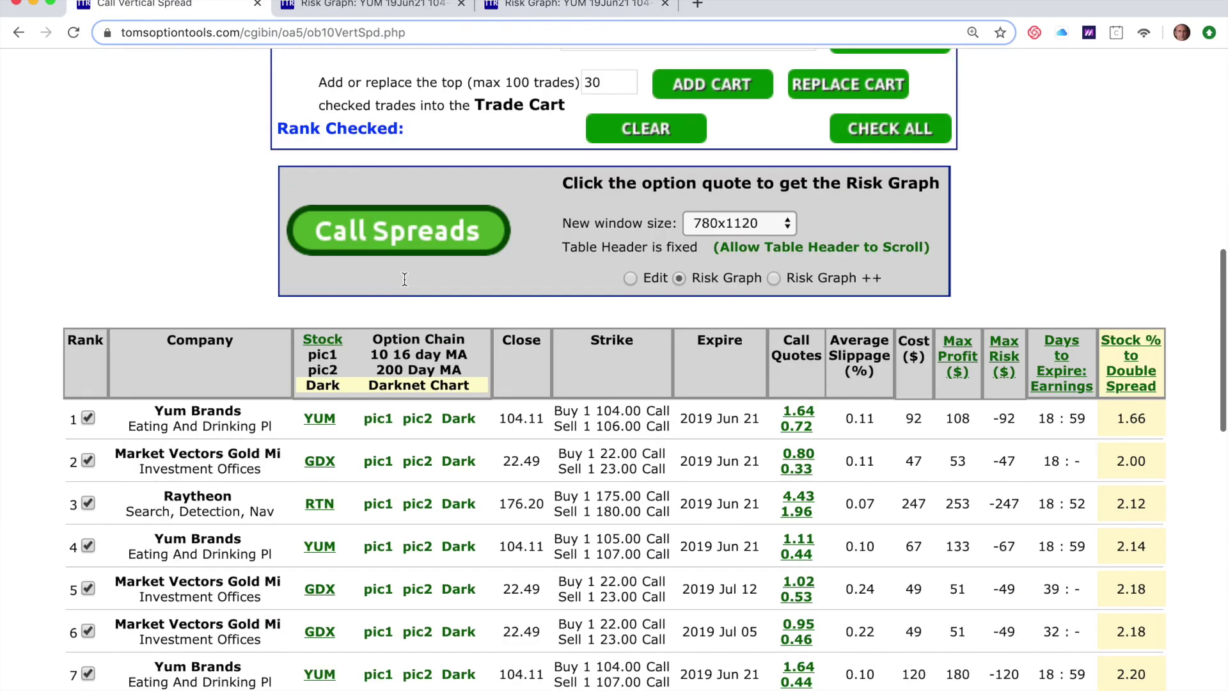
scroll(404, 279, up, 10)
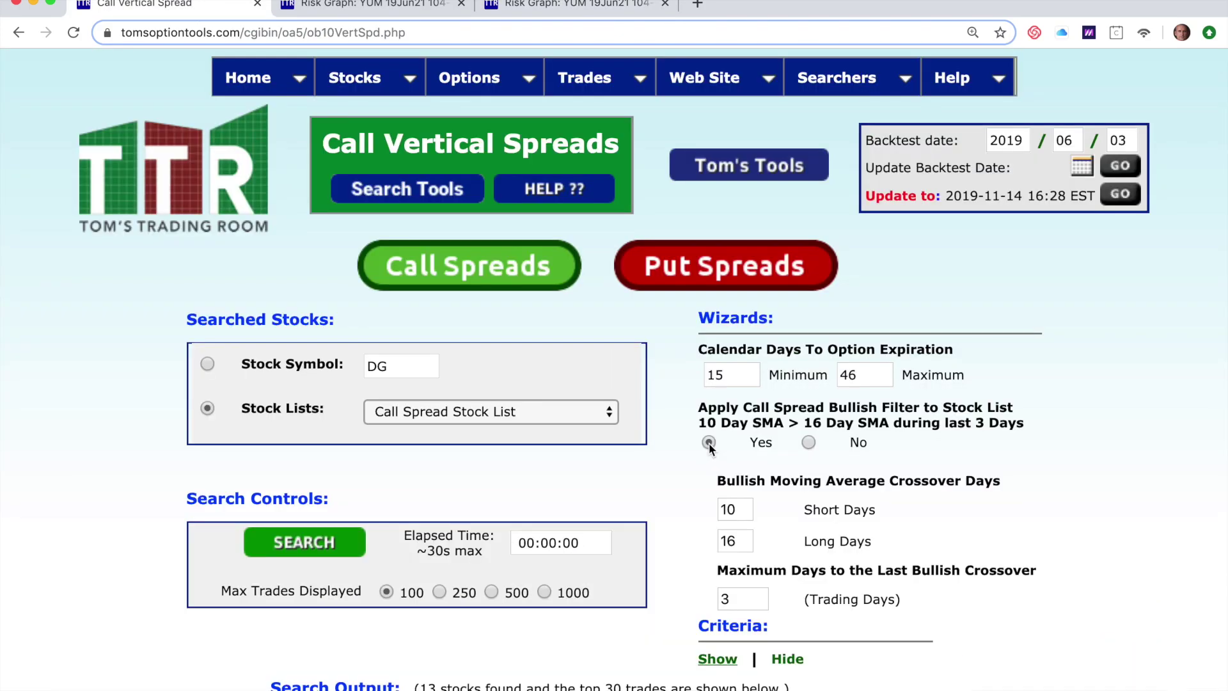
click(810, 442)
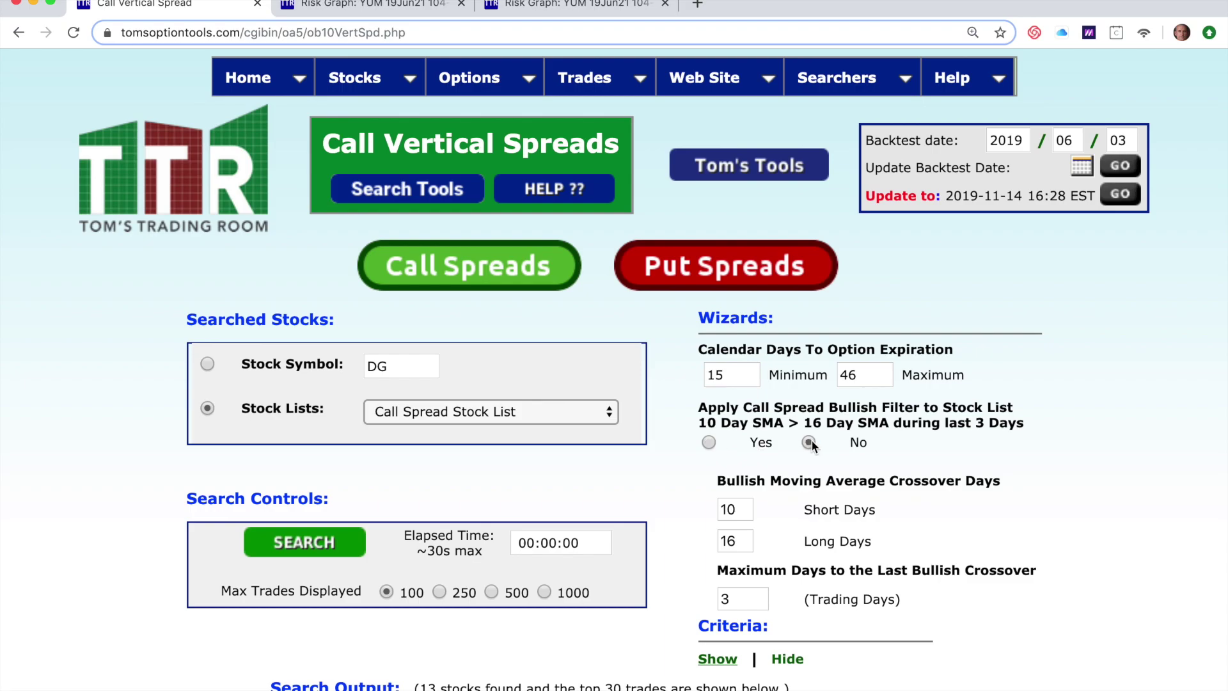
click(381, 366)
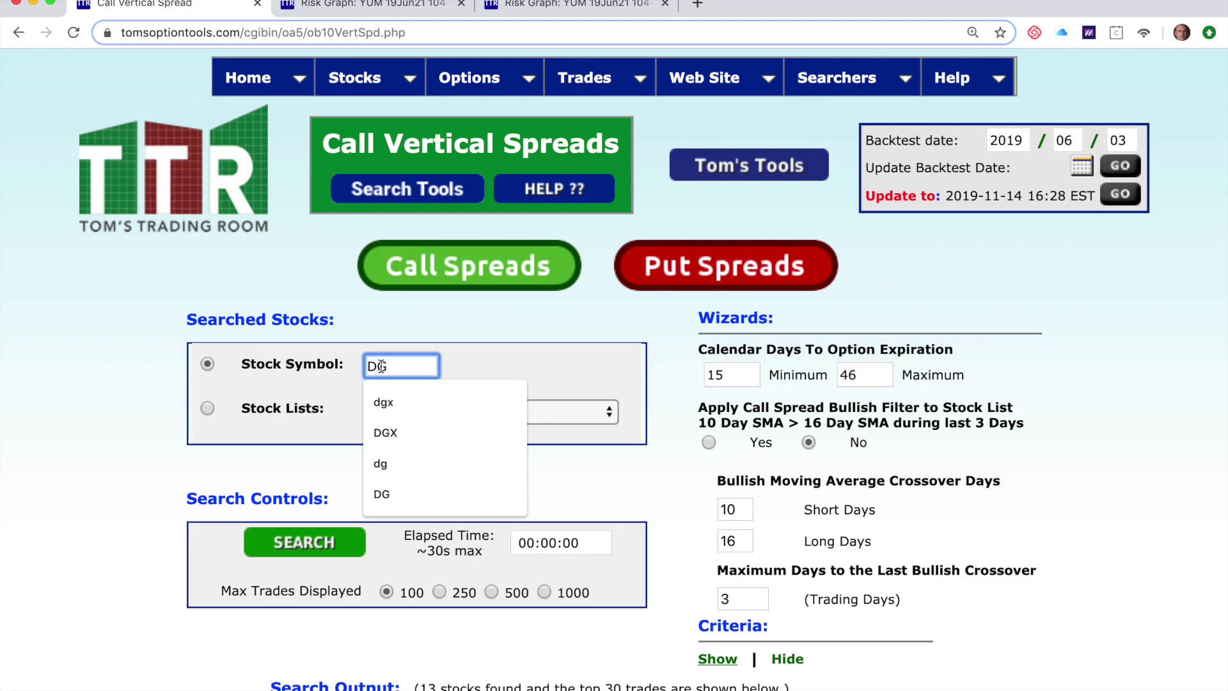
click(206, 408)
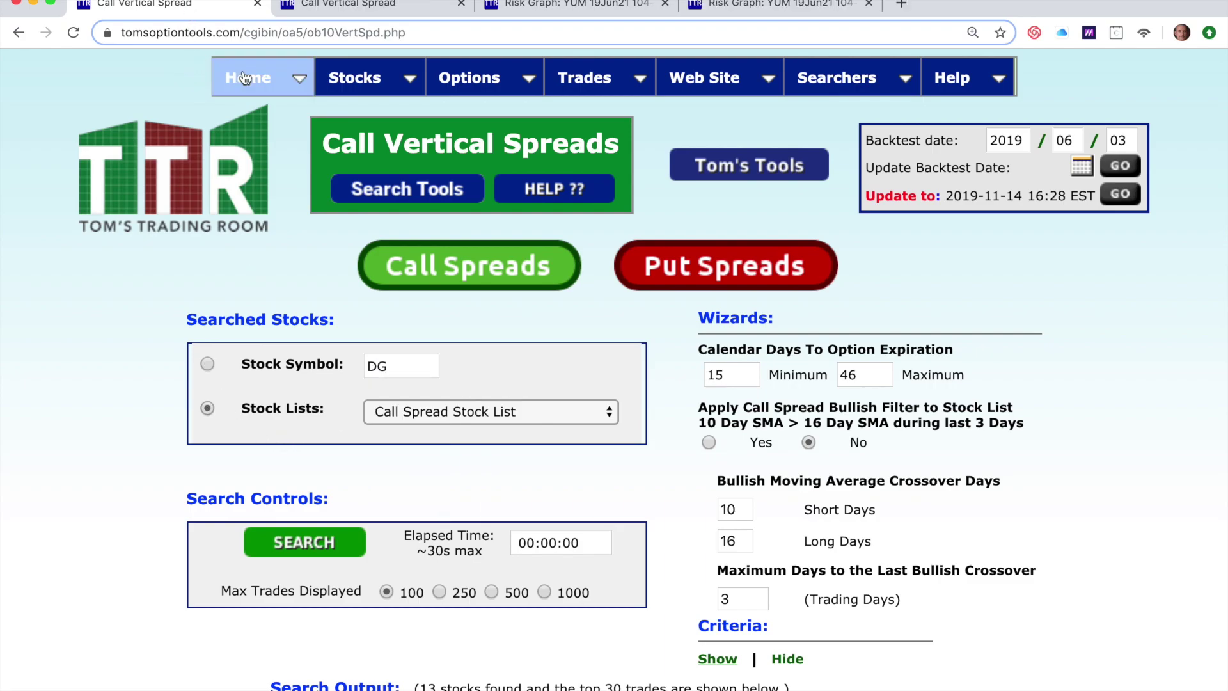
- Run the Close % Change ranker on the S&P 500 Optionable stock list
mouse_move(374, 64)
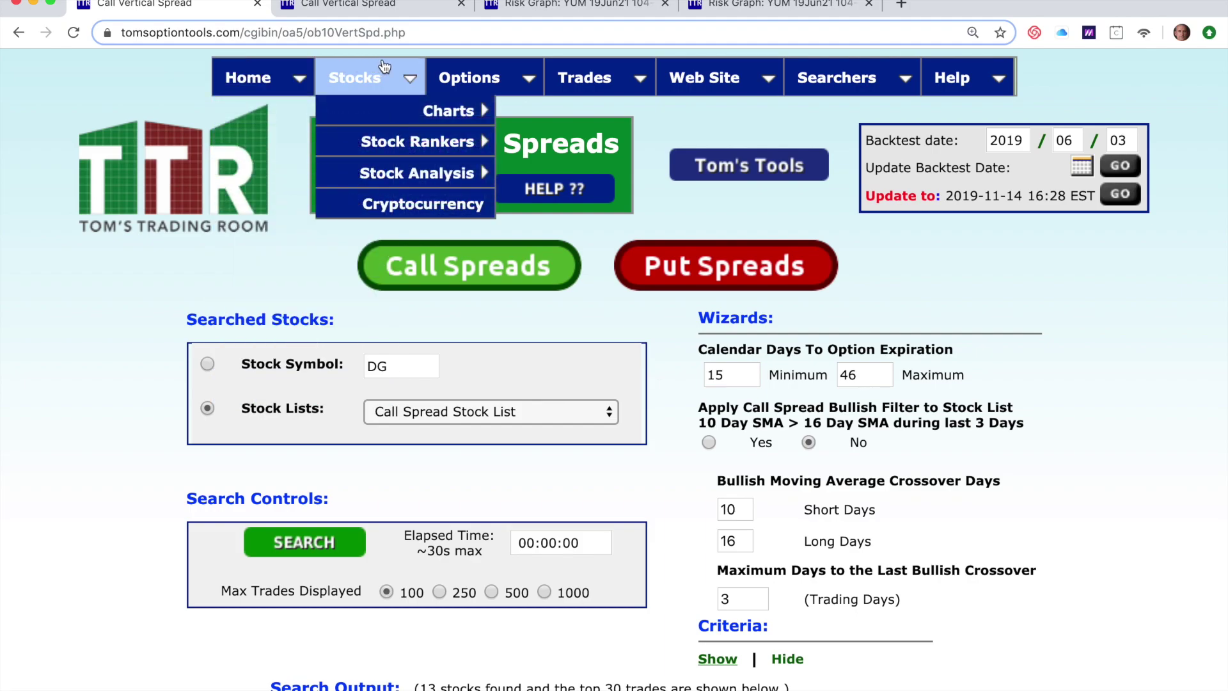
mouse_move(395, 143)
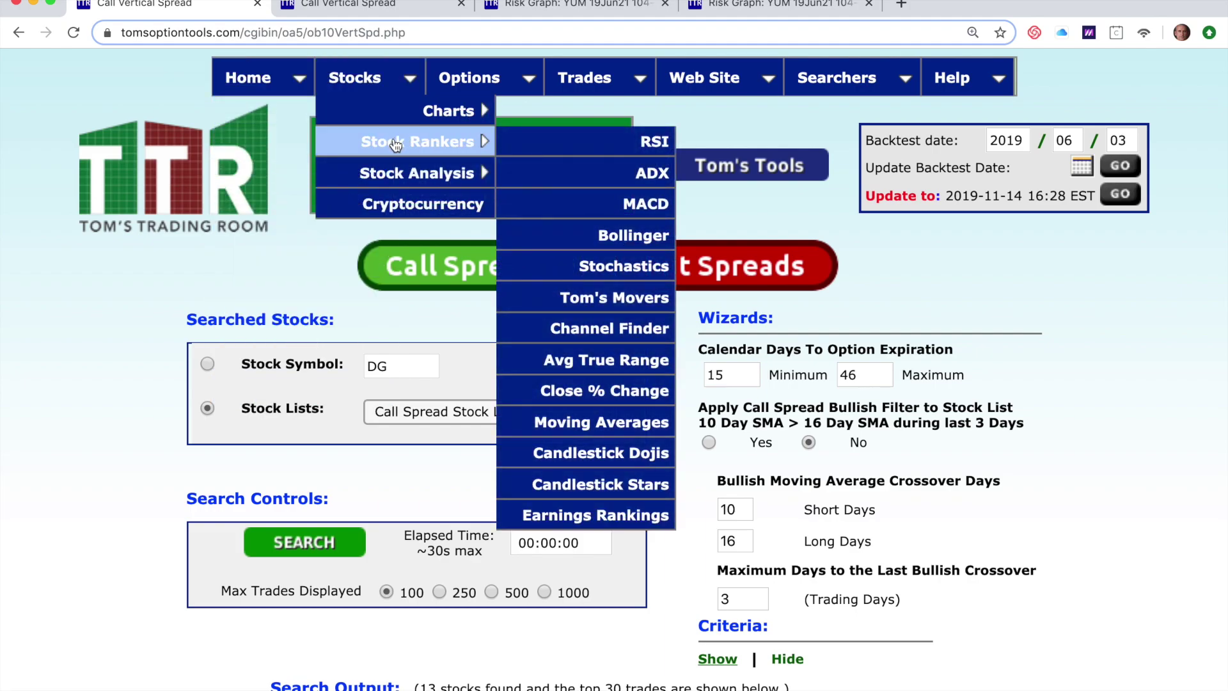
click(600, 399)
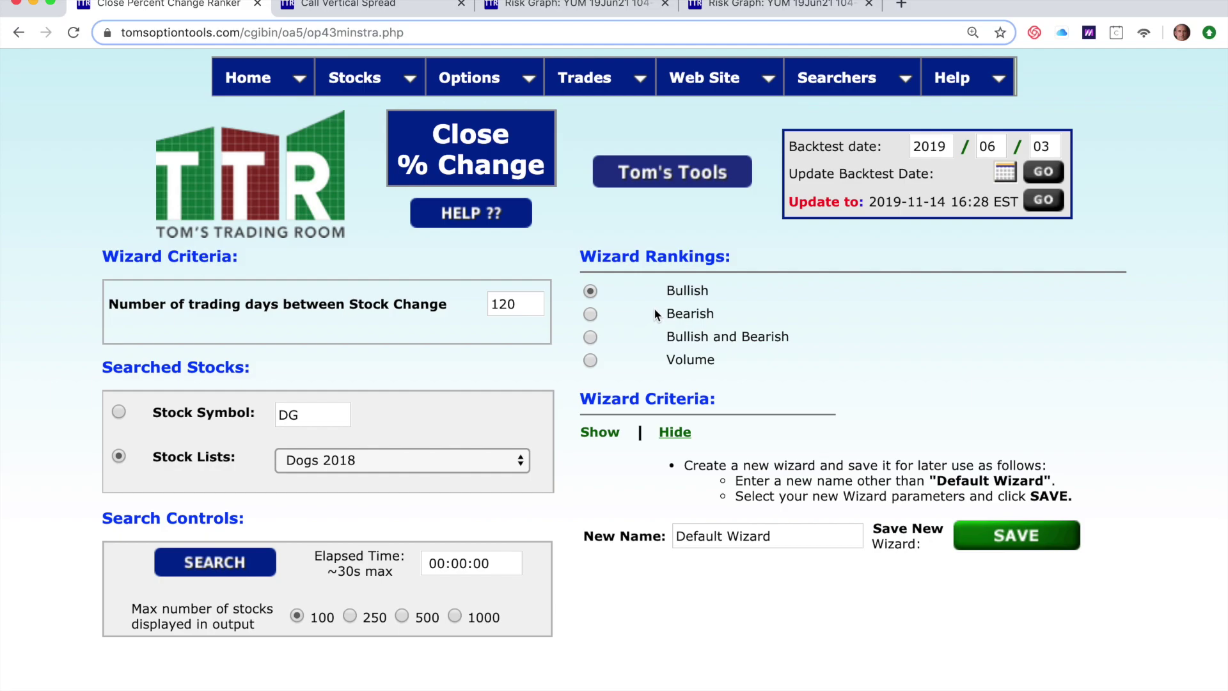
mouse_move(415, 98)
click(367, 459)
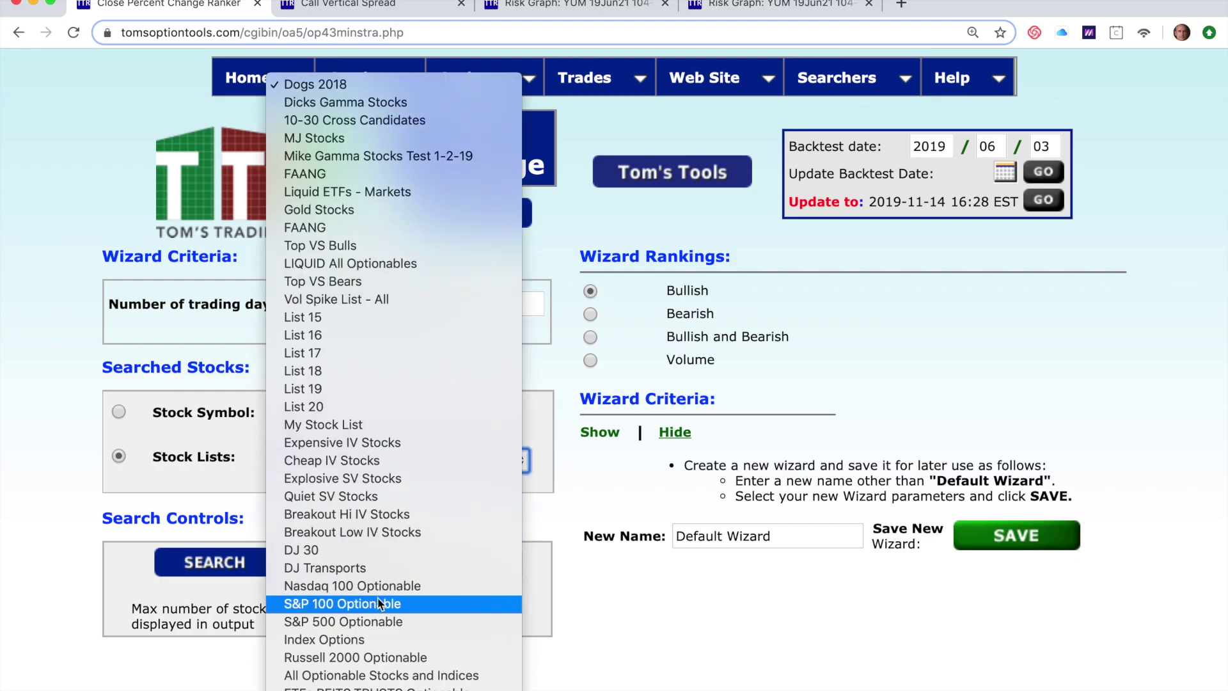
click(367, 618)
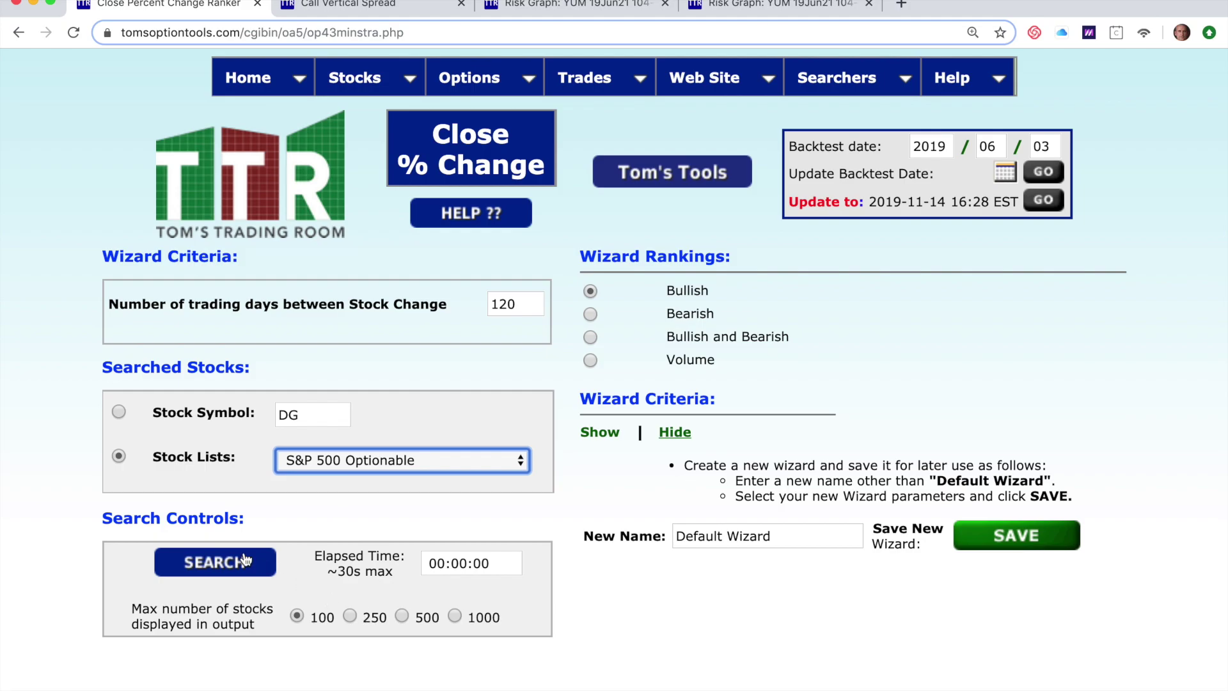
click(230, 568)
- Set 'Add the top' to 50 and replace My Stock List with those stocks
scroll(618, 449, down, 12)
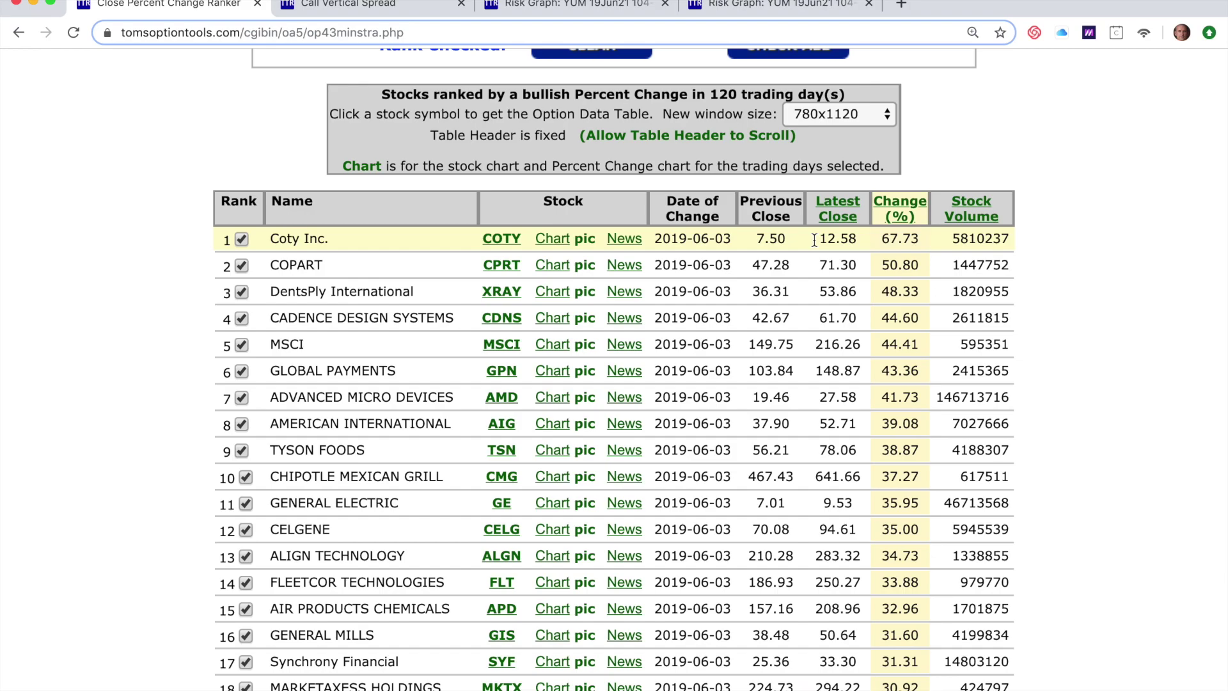
scroll(814, 240, up, 5)
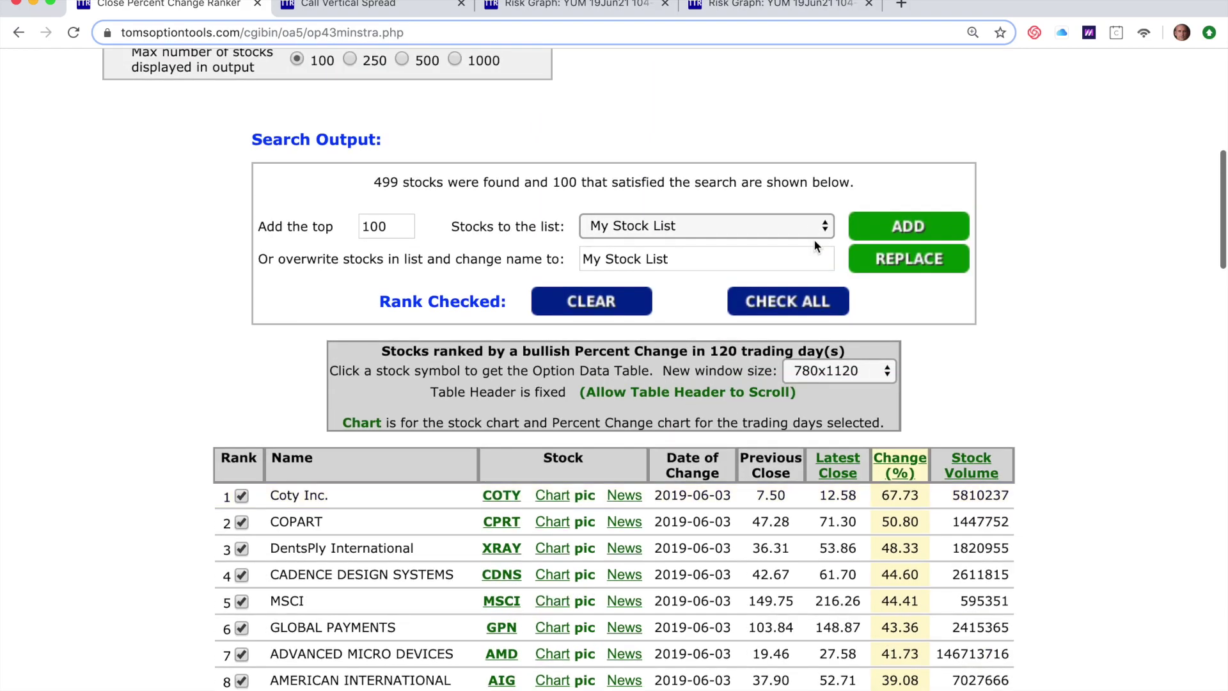
double_click(378, 226)
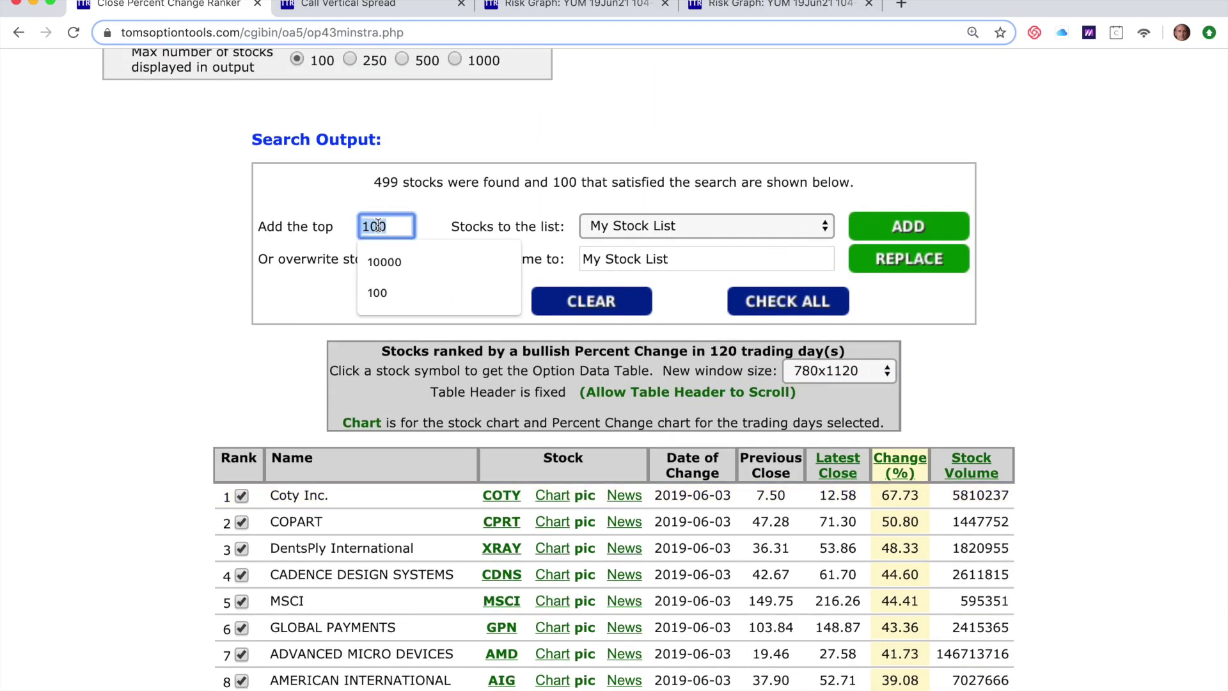
text(50)
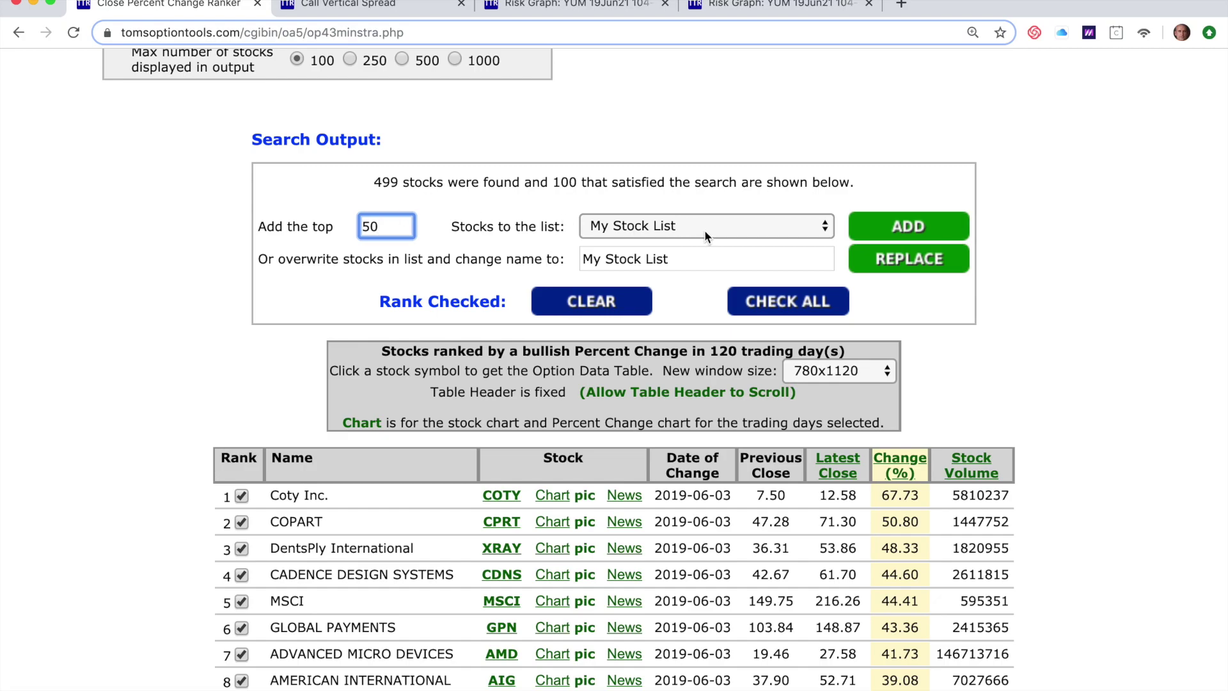
click(925, 256)
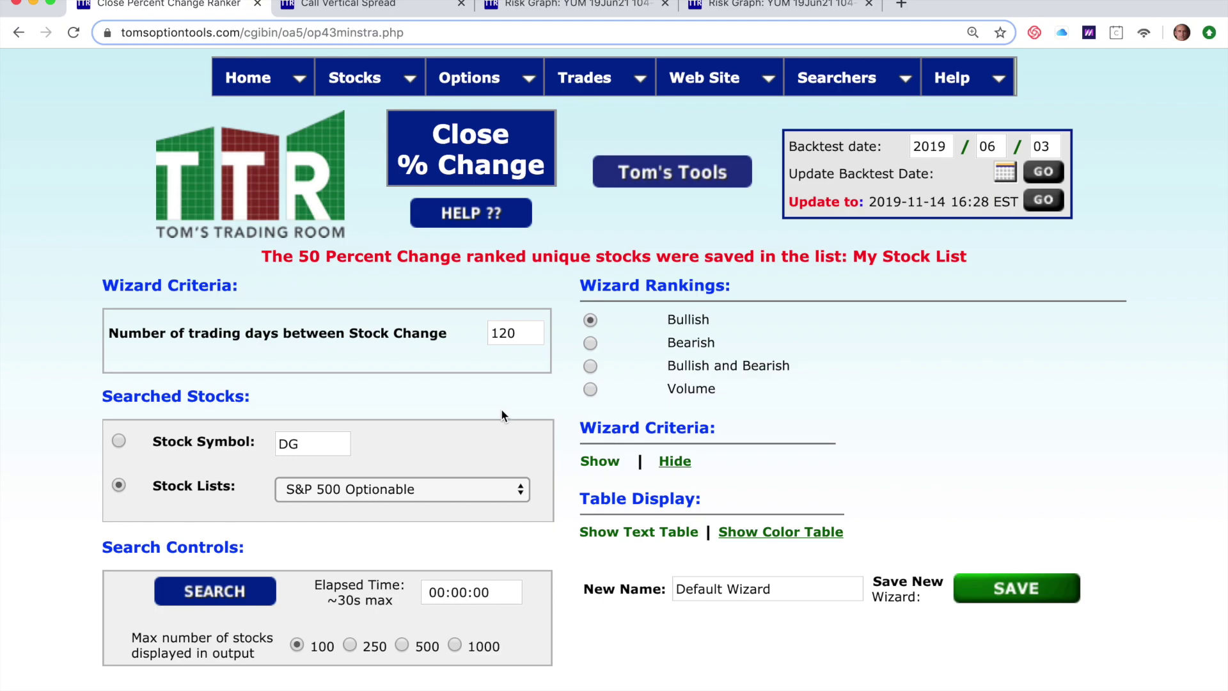
scroll(628, 363, down, 8)
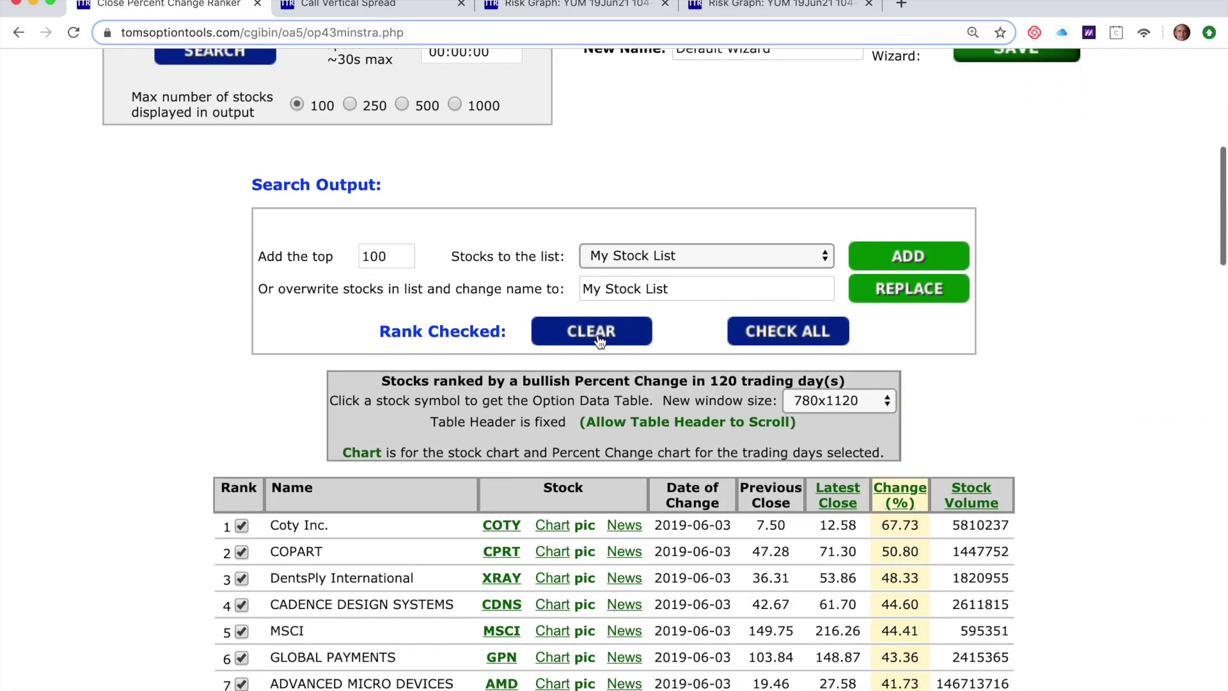
click(378, 259)
text(5)
double_click(378, 259)
text(50)
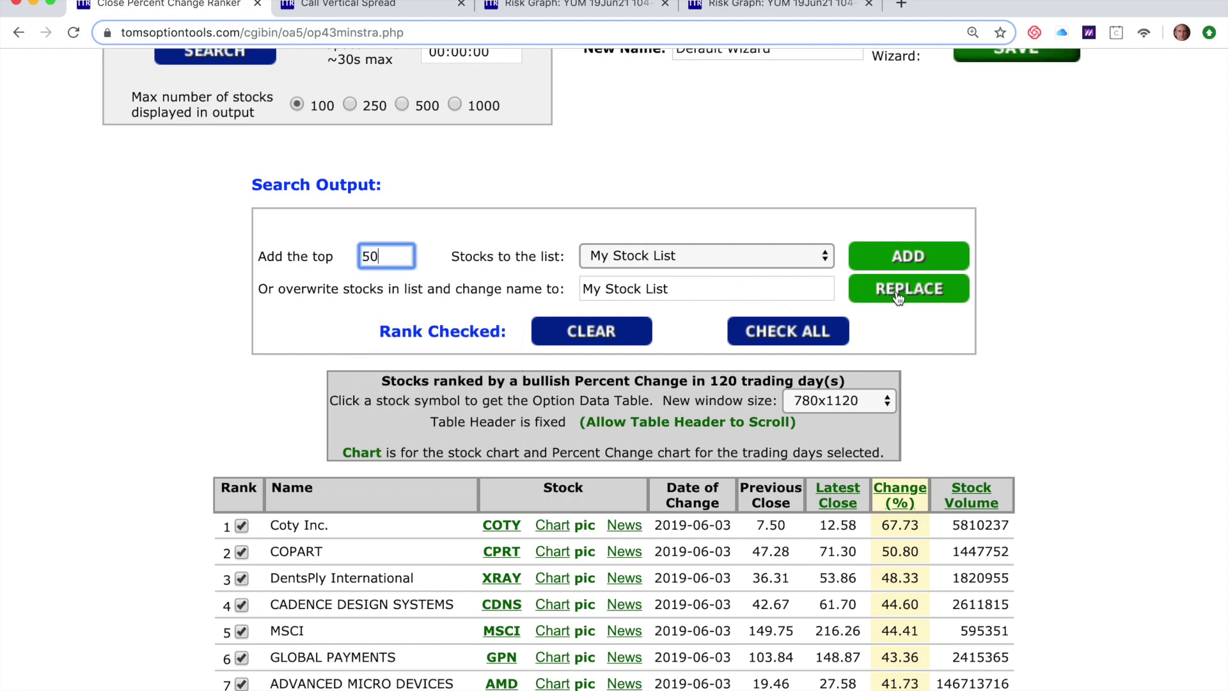
click(898, 294)
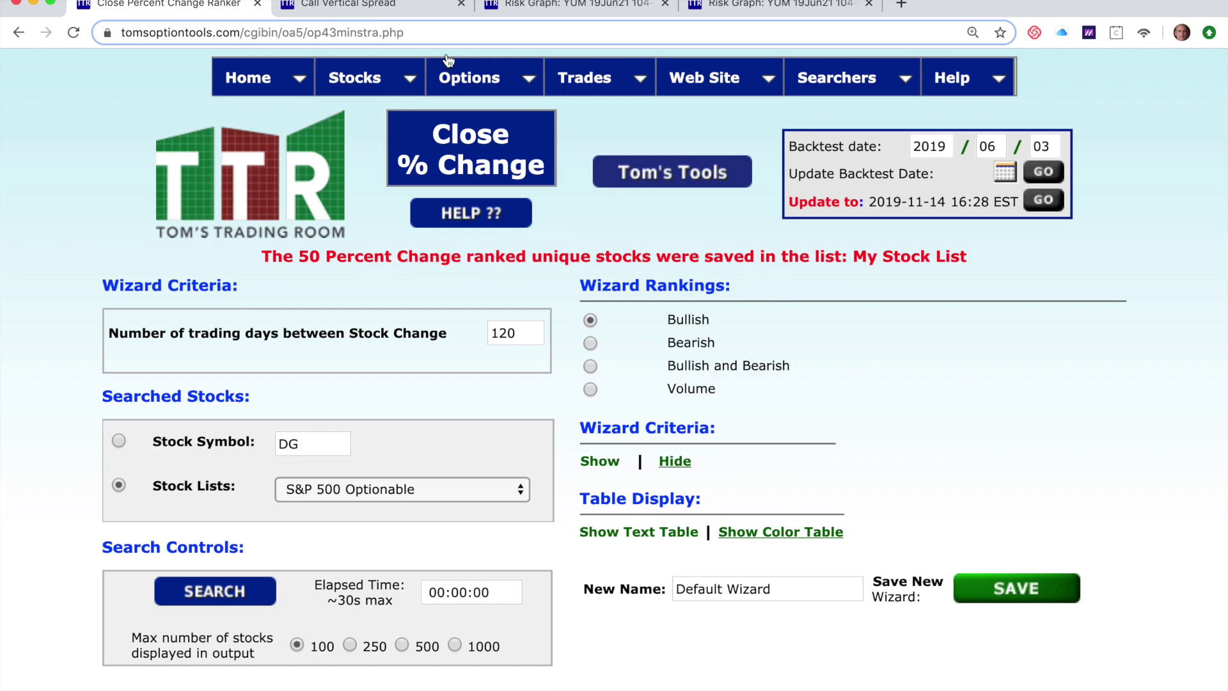
- Search My Stock List for call vertical spreads with the bullish filter set to No
click(392, 5)
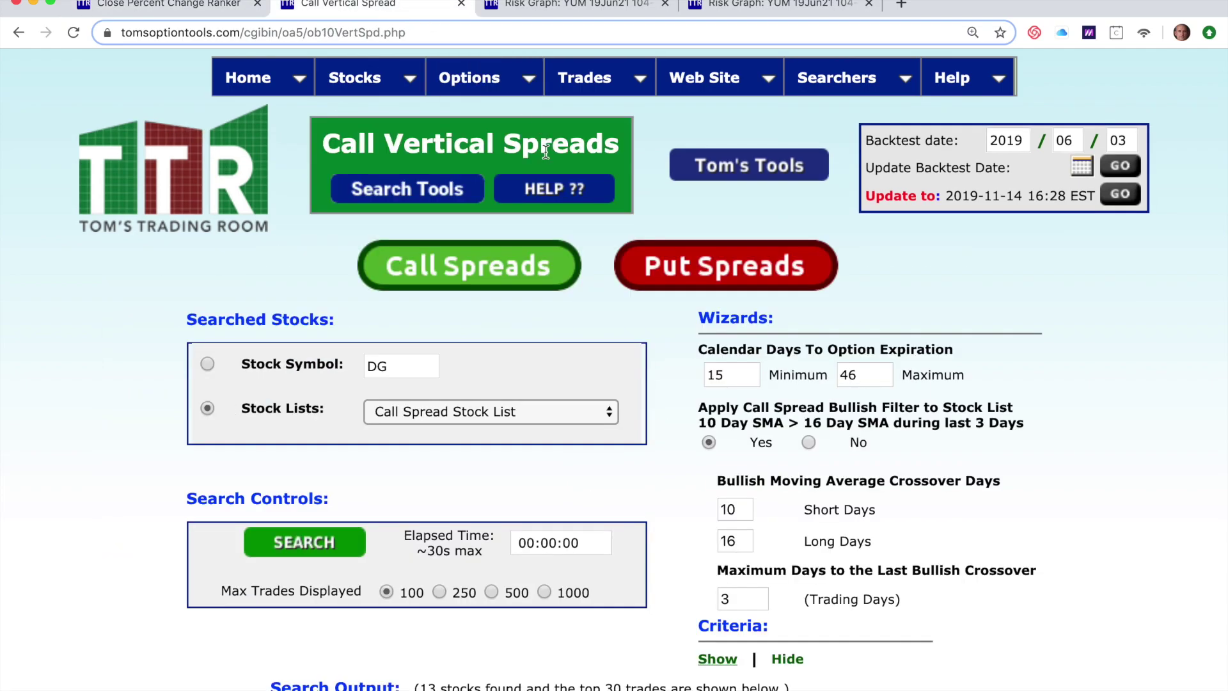
mouse_move(248, 80)
click(410, 412)
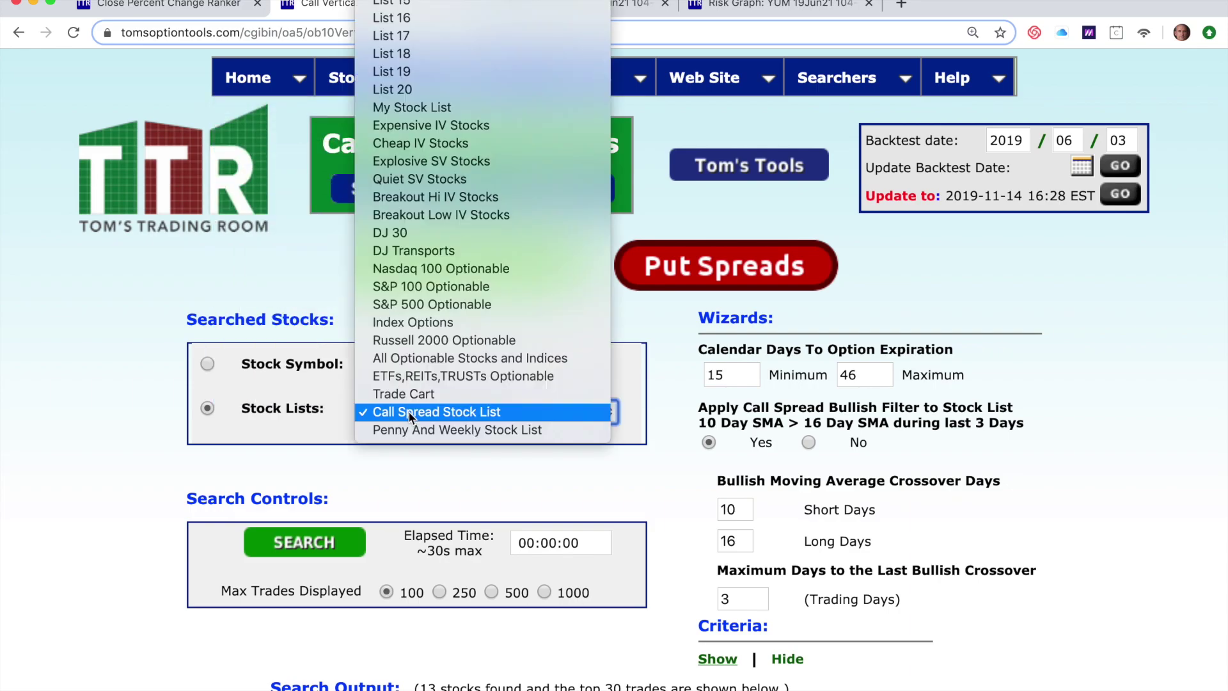
click(424, 112)
click(808, 441)
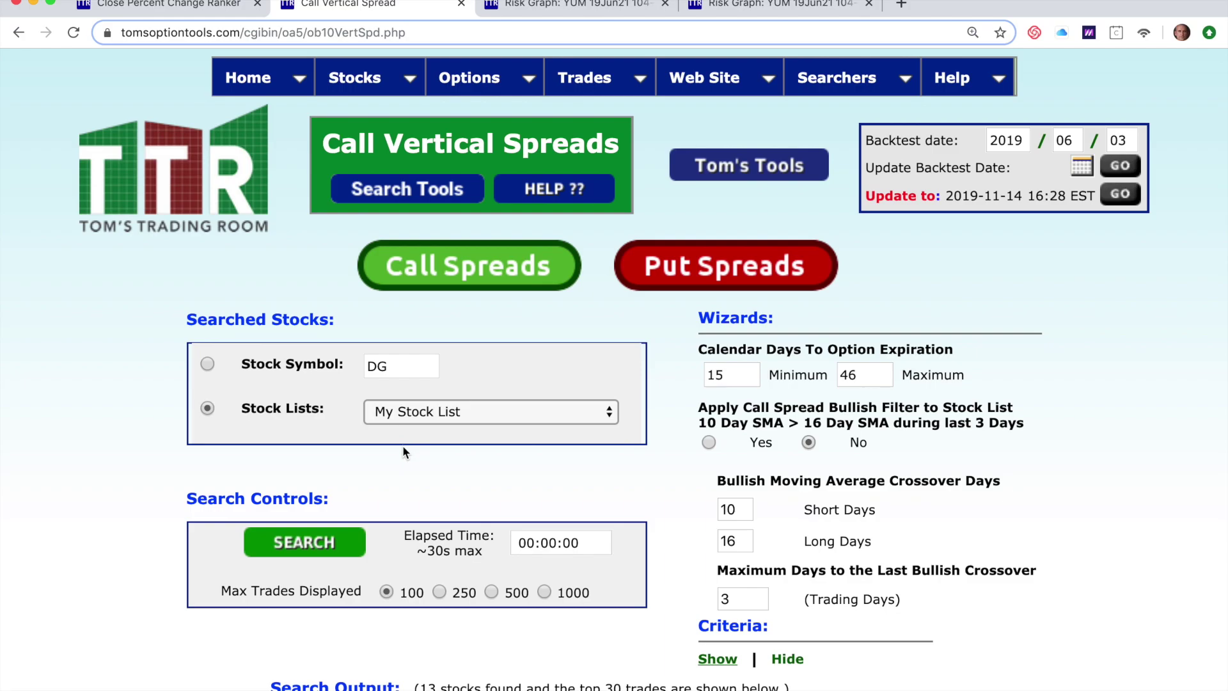
click(303, 544)
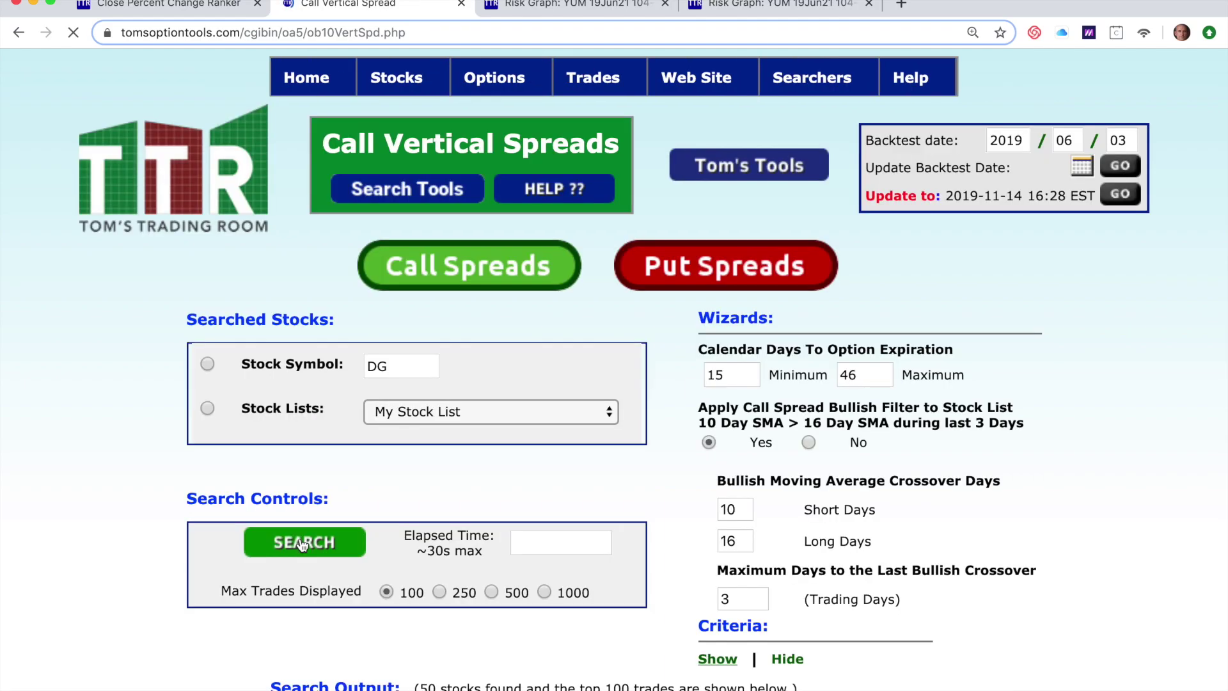
scroll(305, 541, down, 12)
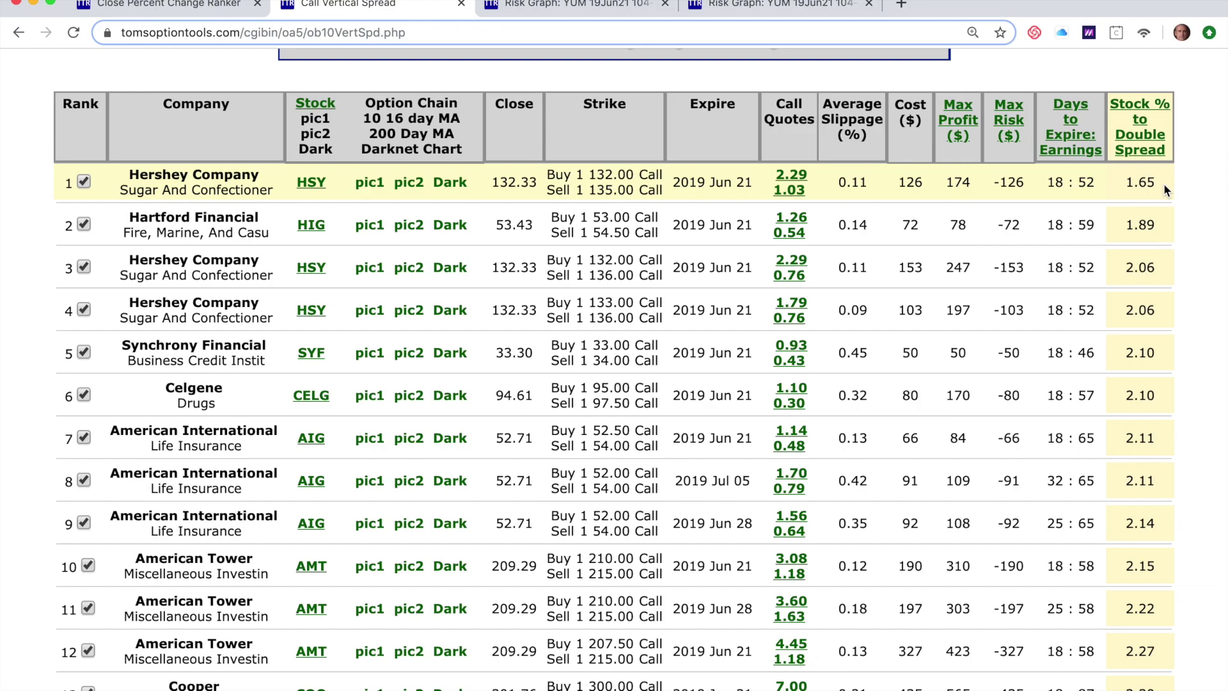
- Open the HSY 19Jun21 132-135 call spread risk graph and backtest it to June 10
click(796, 190)
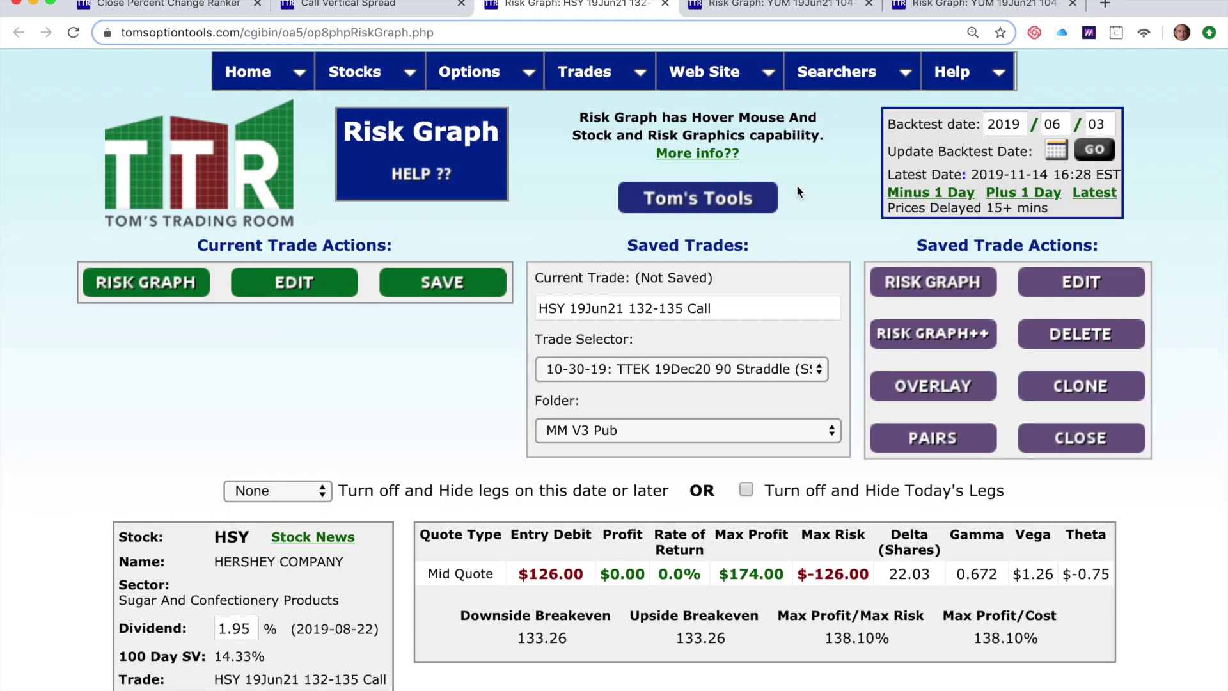
scroll(797, 184, down, 10)
scroll(796, 184, up, 3)
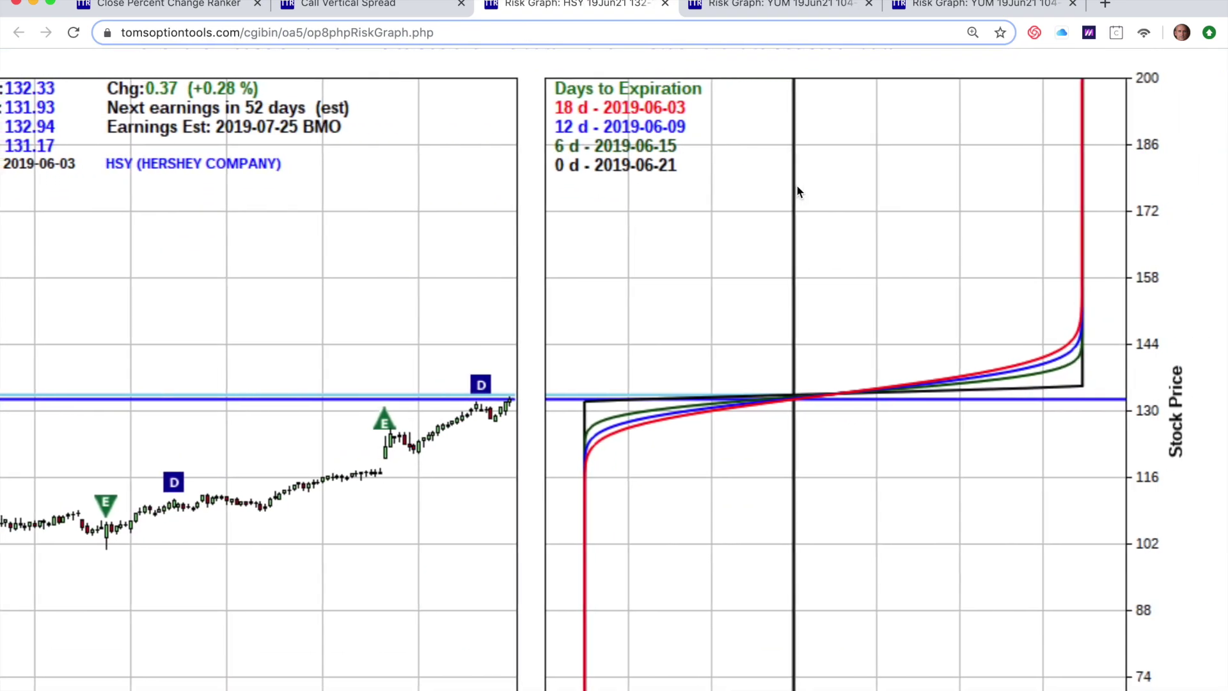
scroll(797, 186, up, 10)
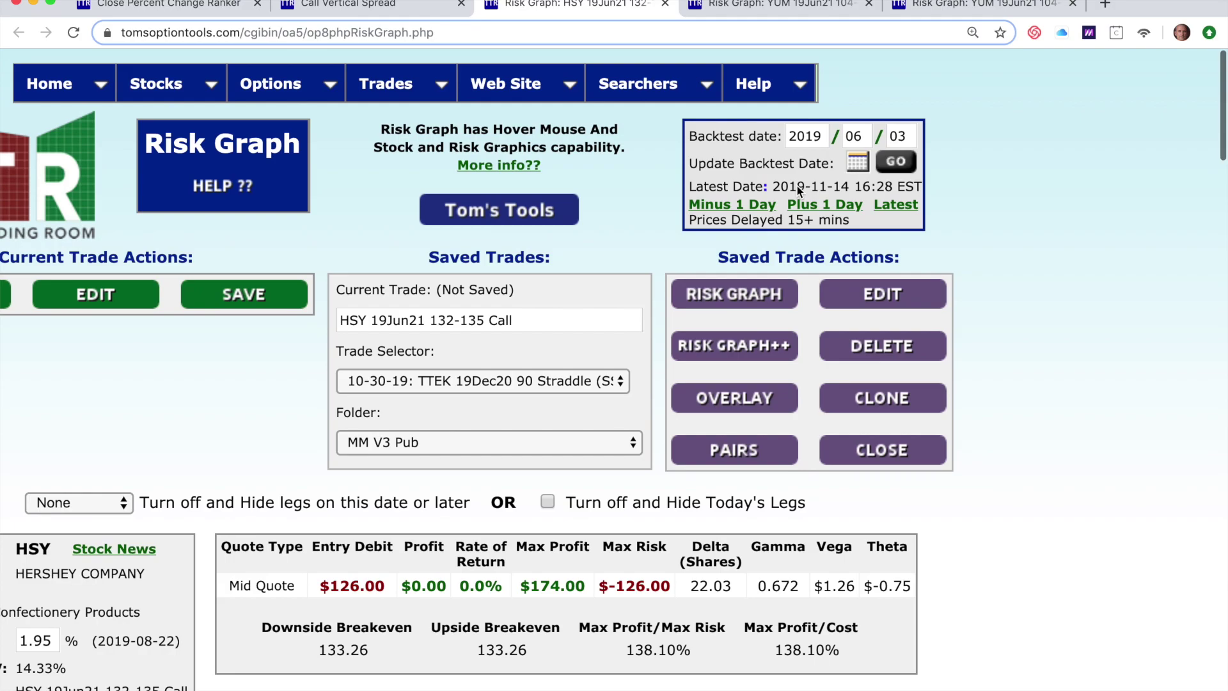
click(862, 165)
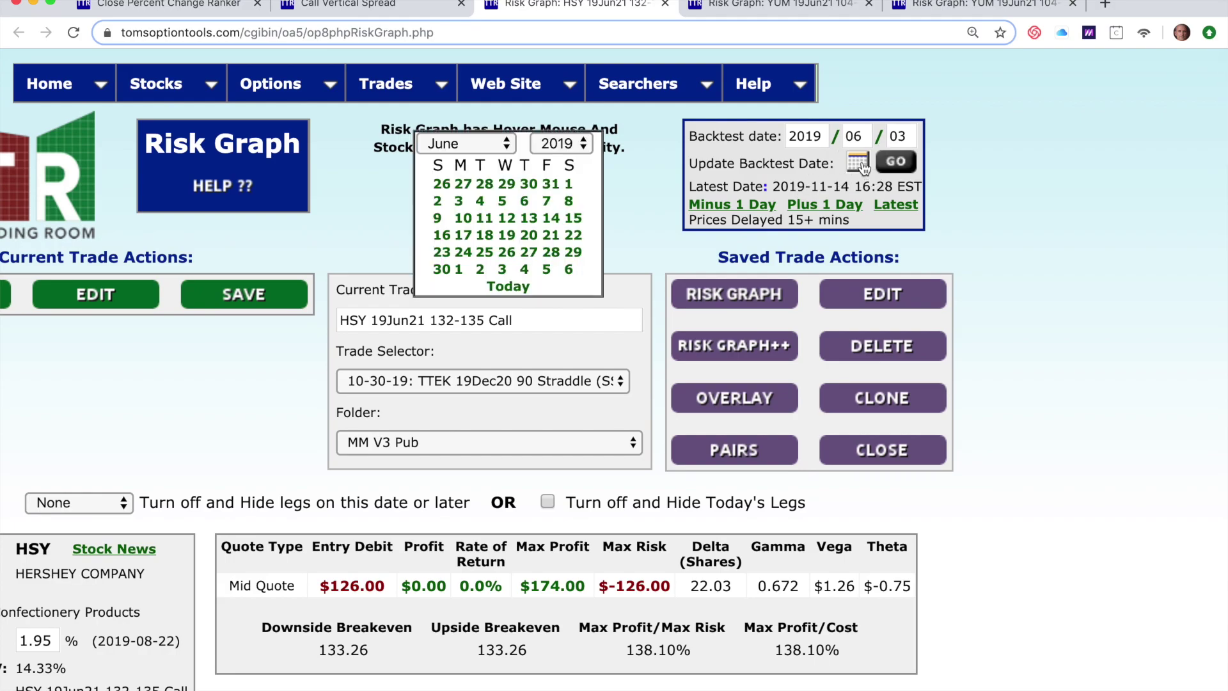
click(465, 219)
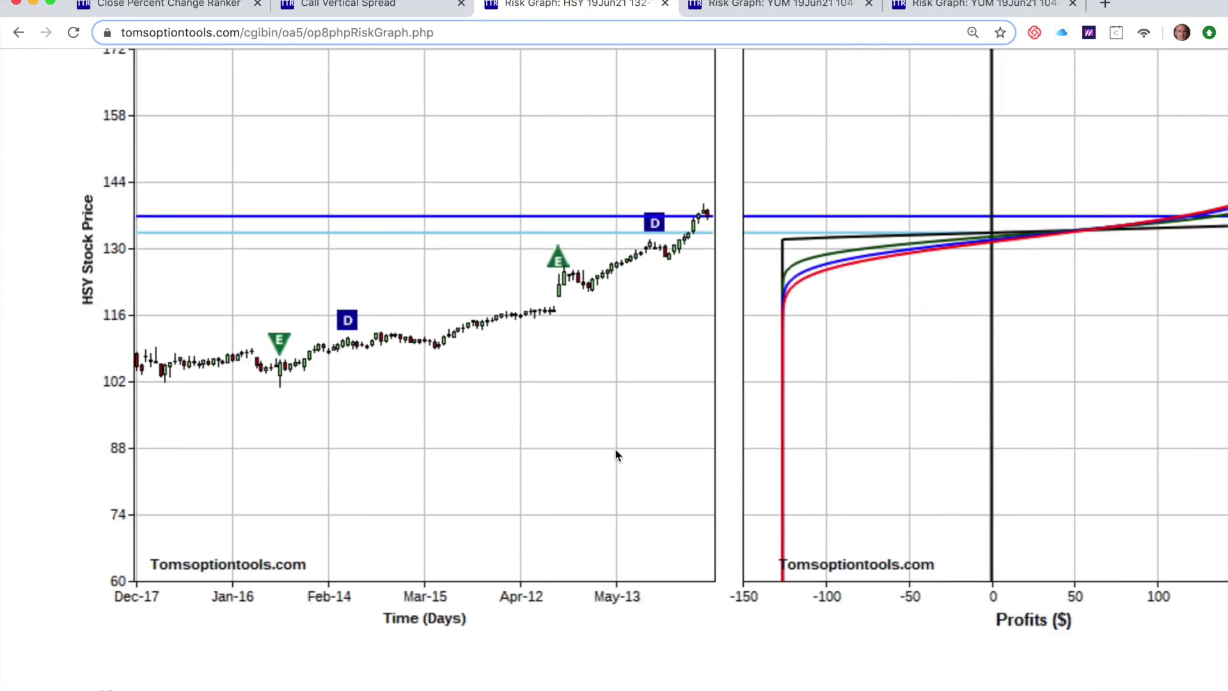
scroll(615, 453, up, 5)
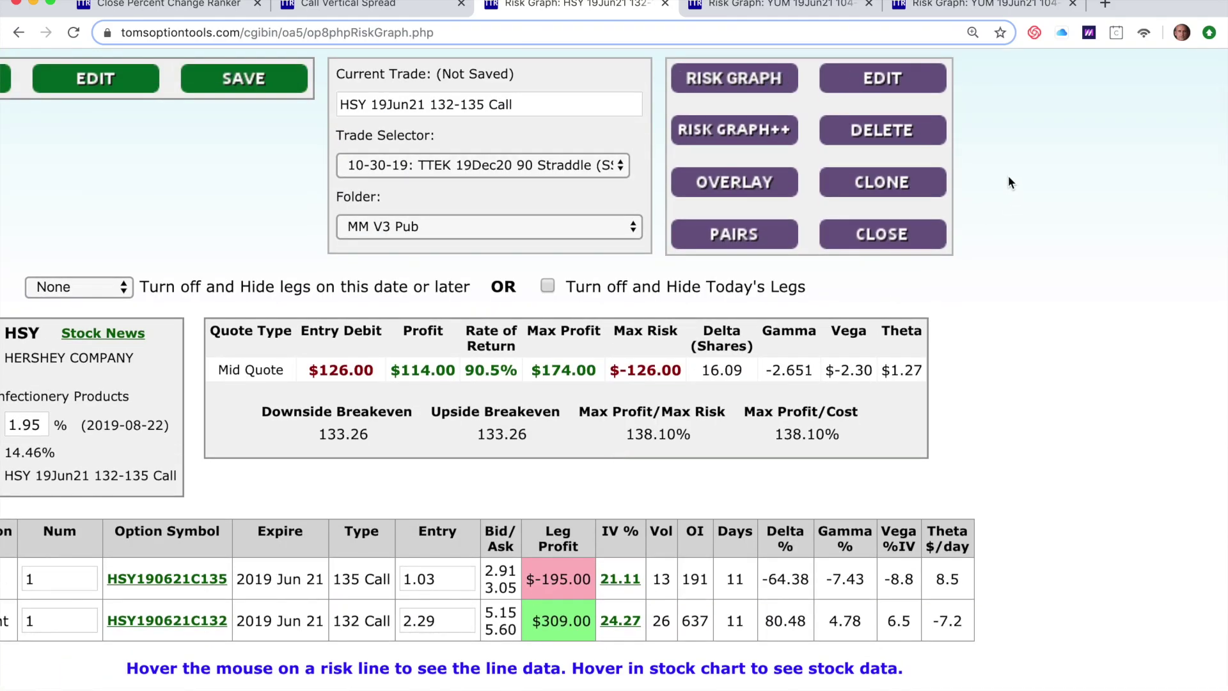
scroll(1009, 175, up, 1)
scroll(1008, 175, left, 5)
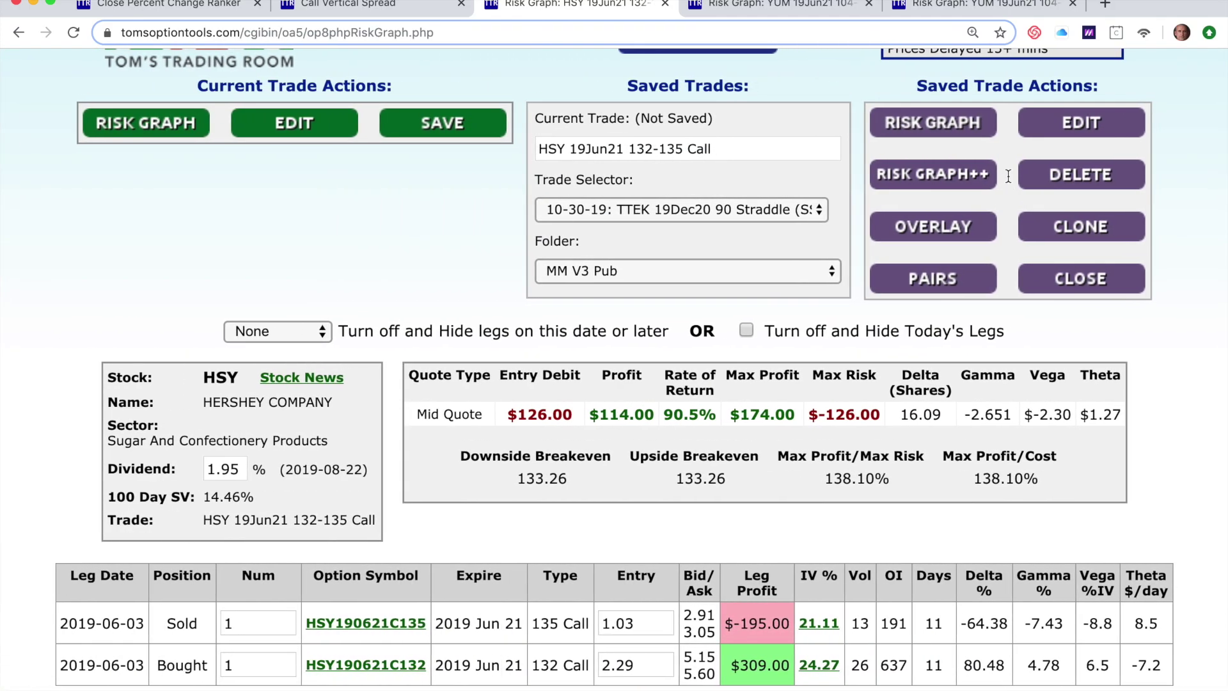
scroll(1166, 279, up, 3)
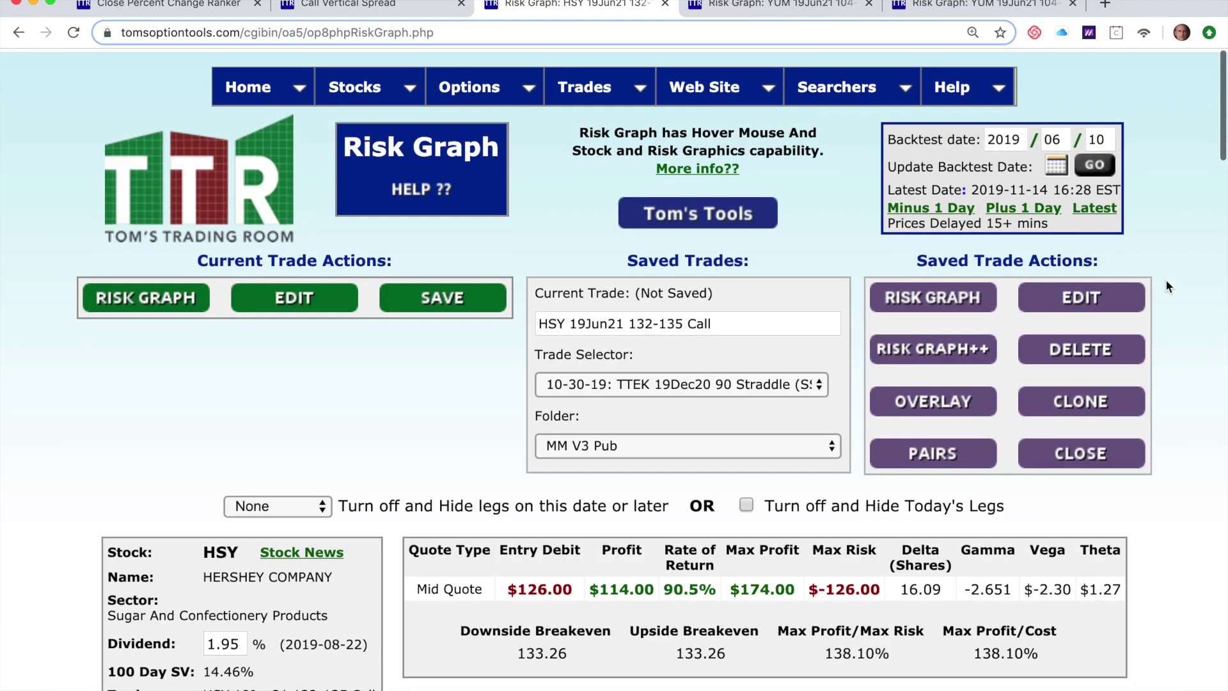
- Advance the backtest date two days to June 12, 2019, and review the graph
click(1017, 205)
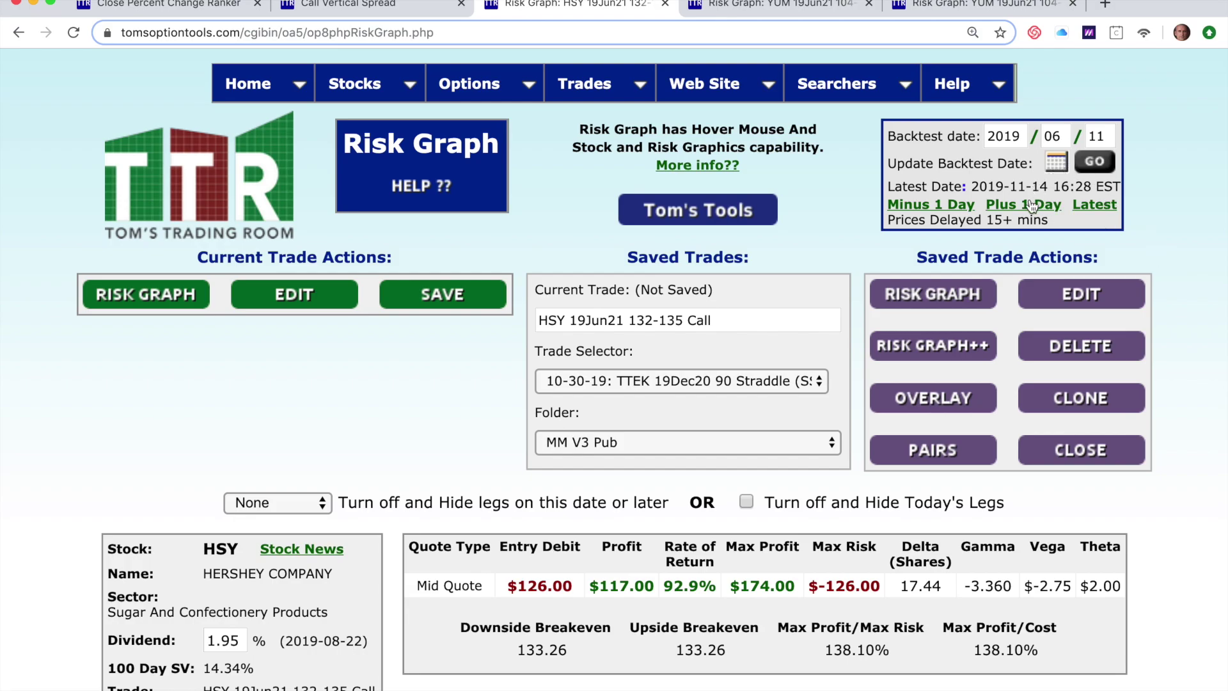
click(1031, 205)
scroll(1134, 487, down, 7)
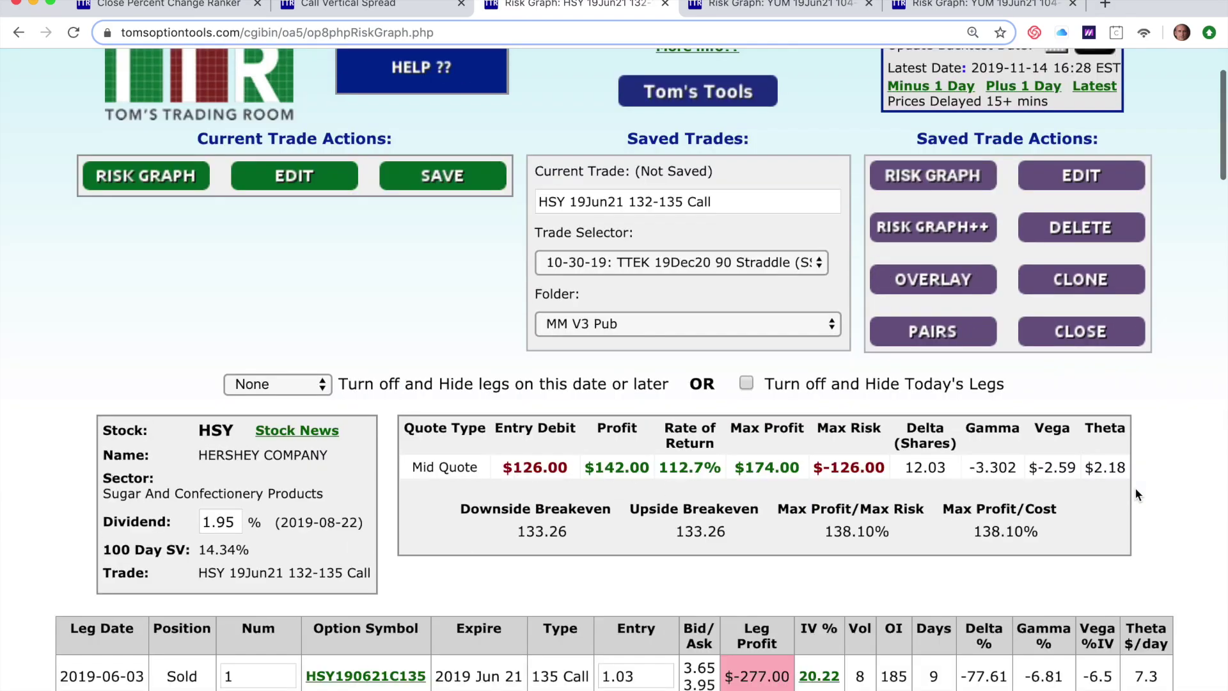
scroll(1136, 494, down, 5)
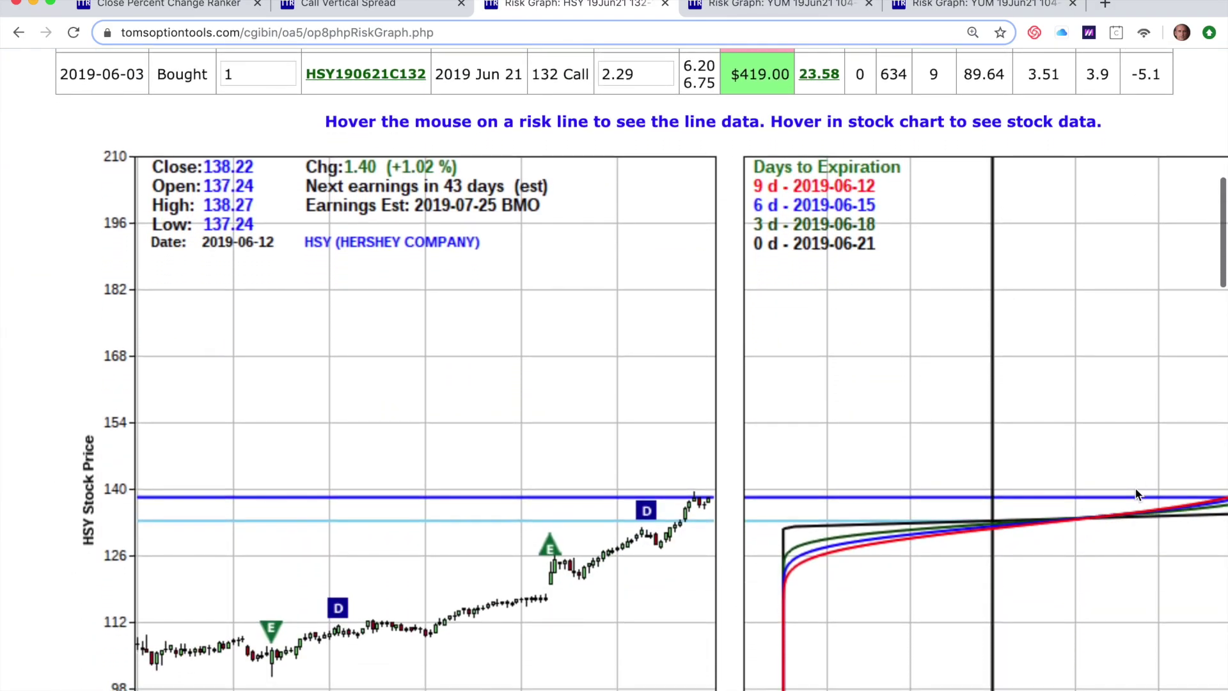
scroll(1136, 494, right, 5)
scroll(1137, 494, left, 5)
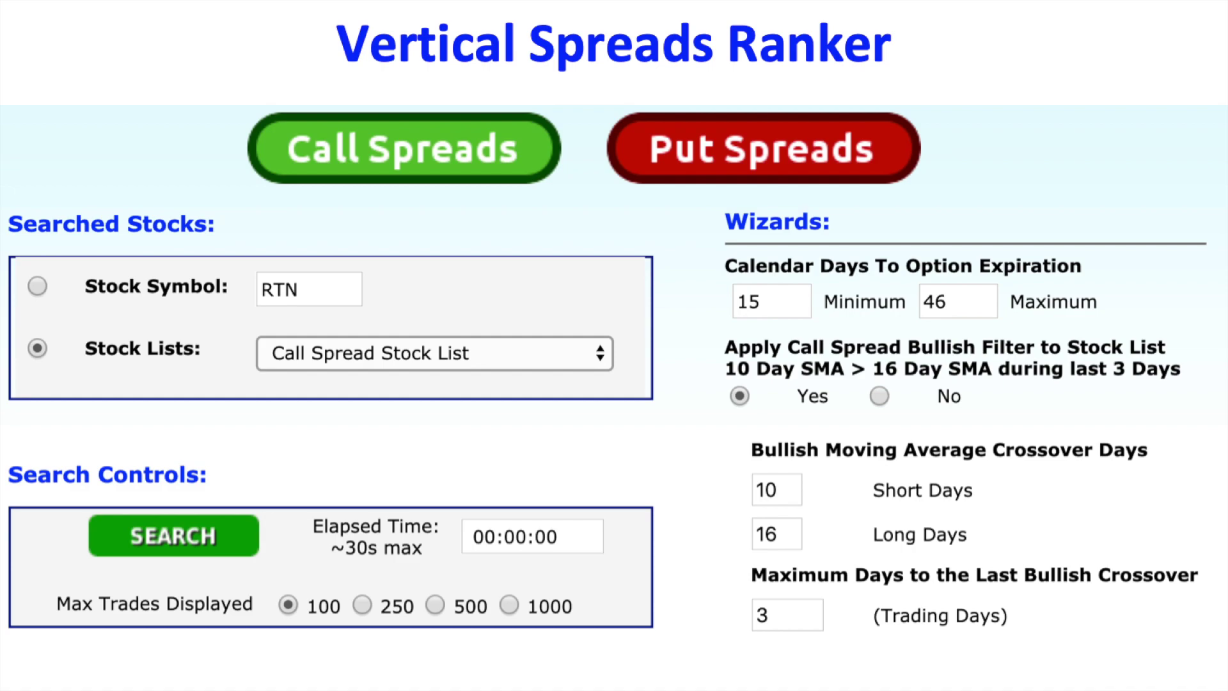
- Reveal the recap arrows, then advance through the Close % Change Ranker slide to See You Next Time
click(440, 157)
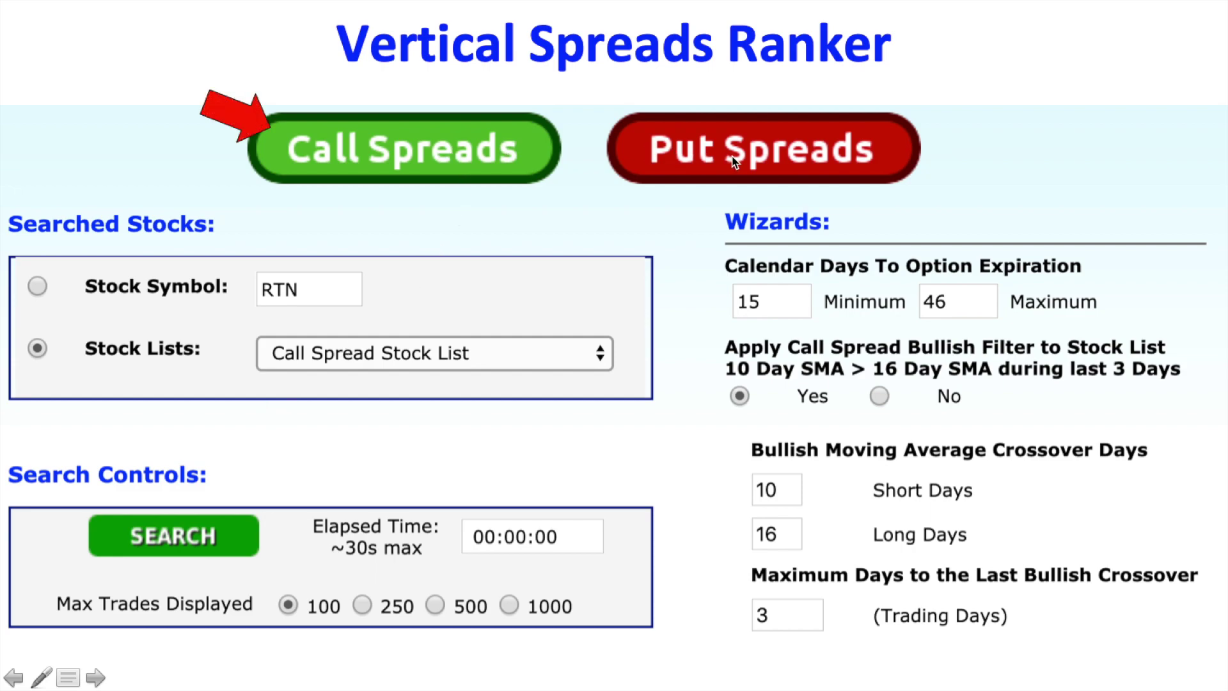
click(692, 155)
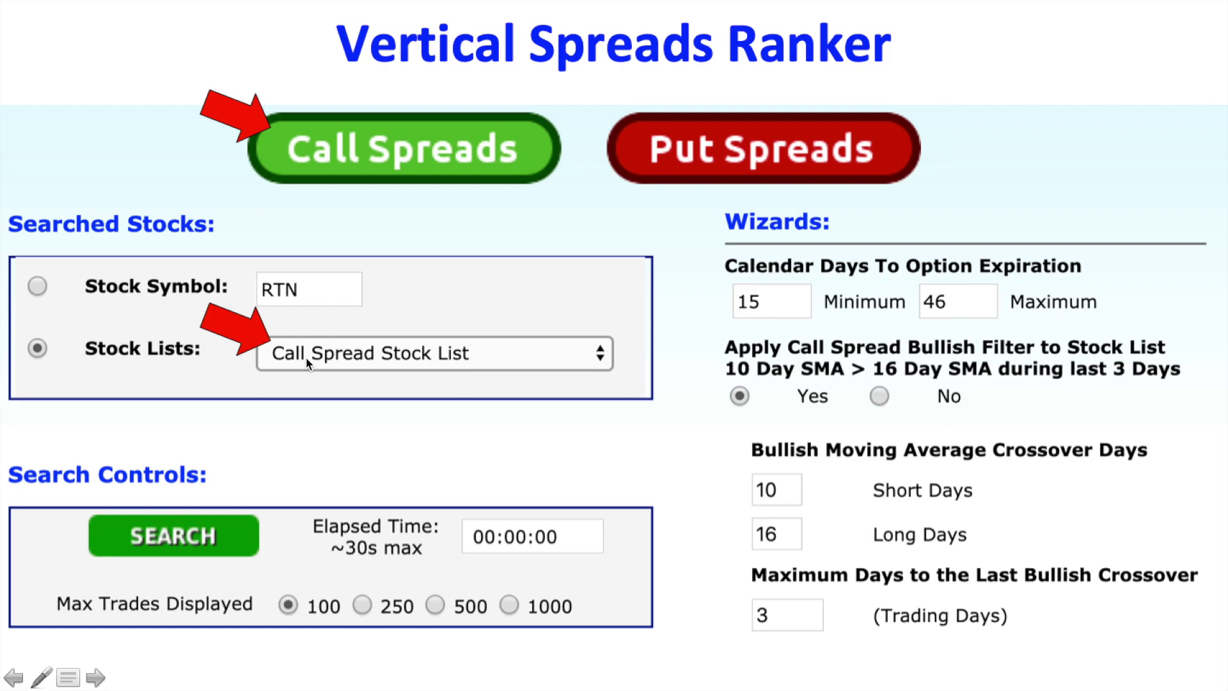
key(Right)
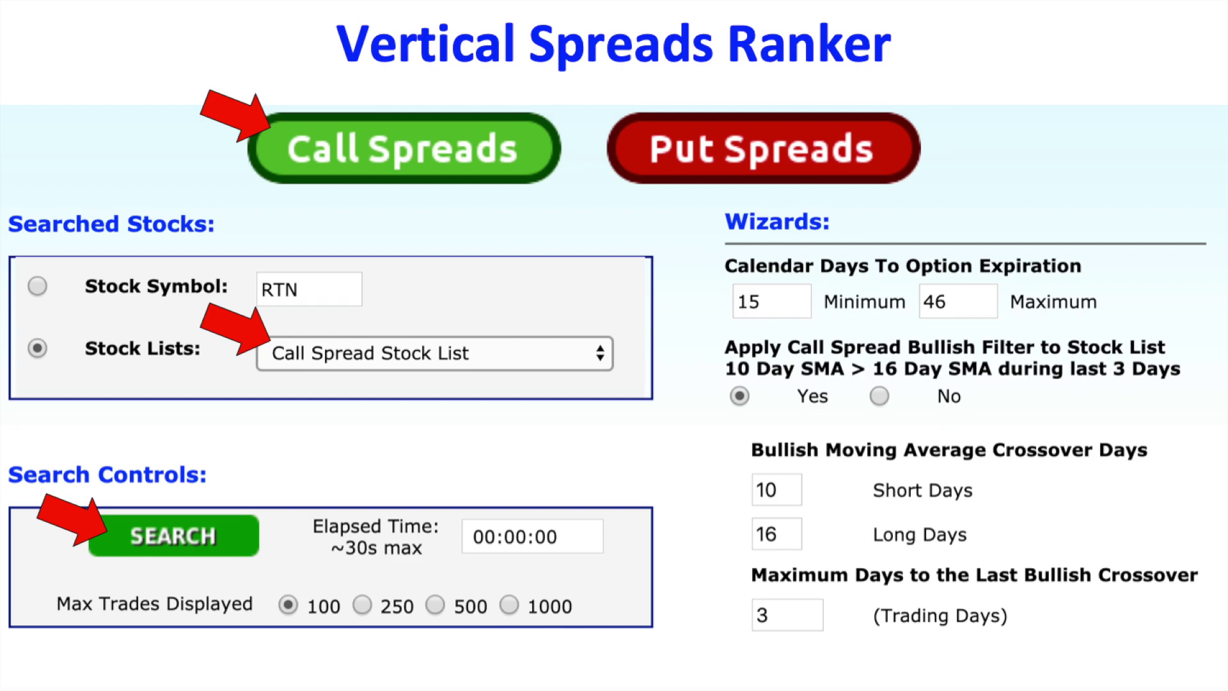
key(Right)
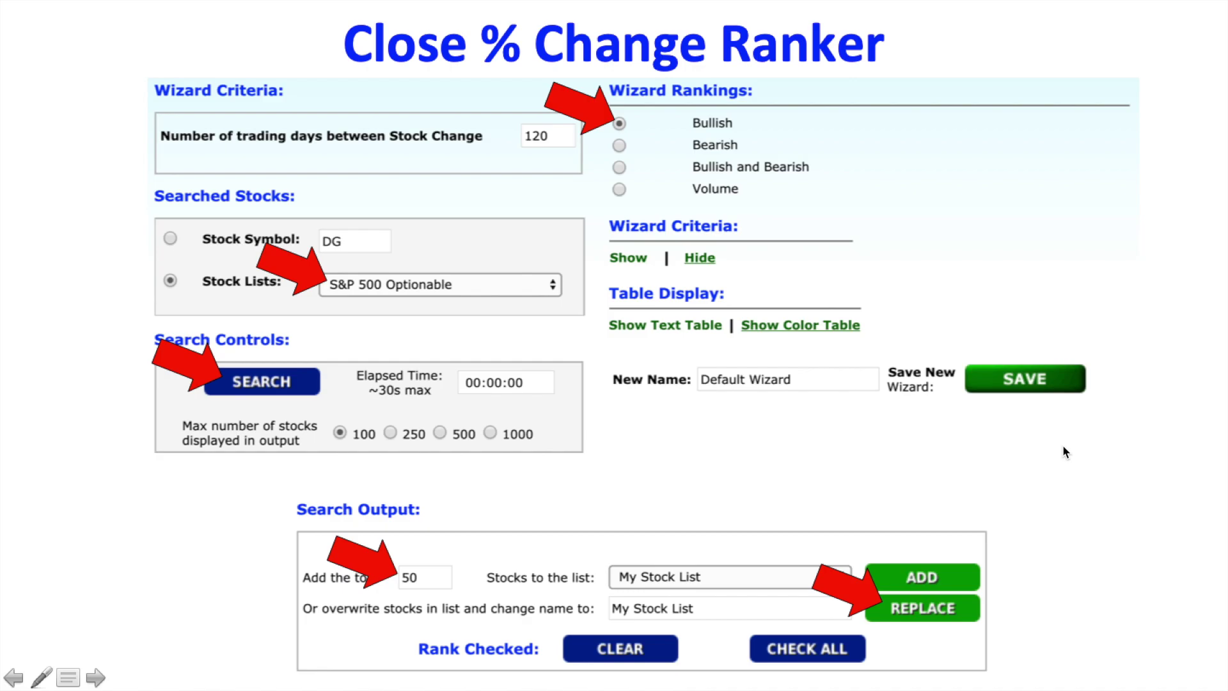
key(Right)
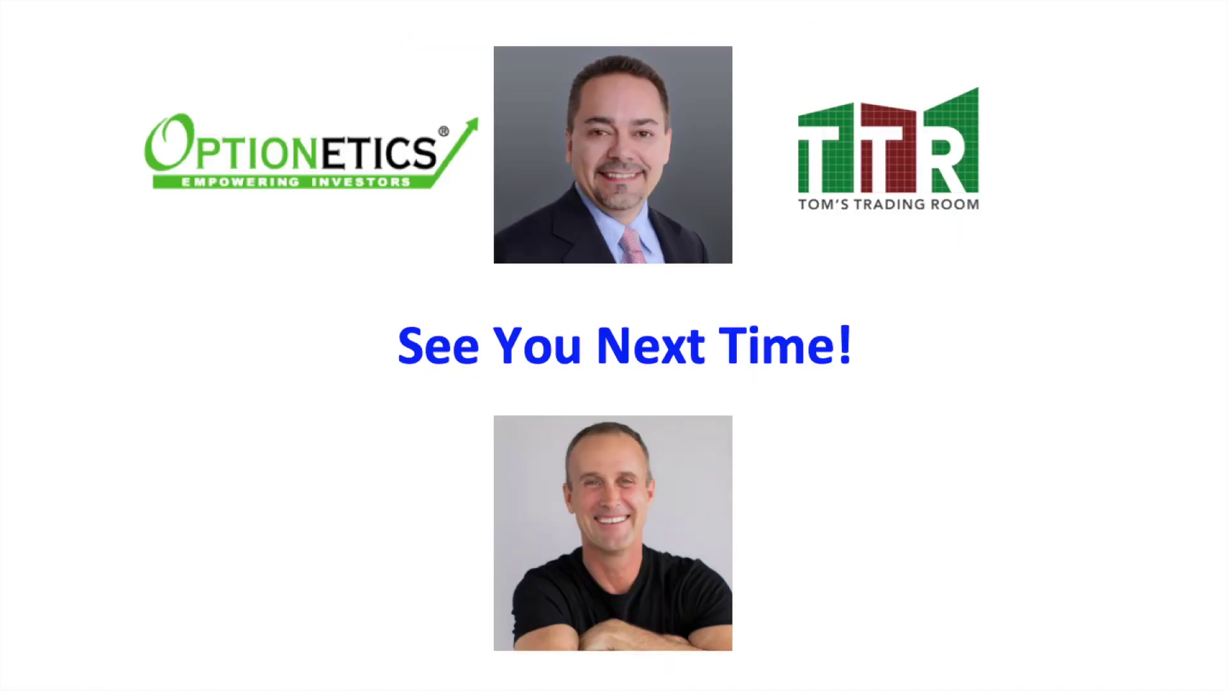